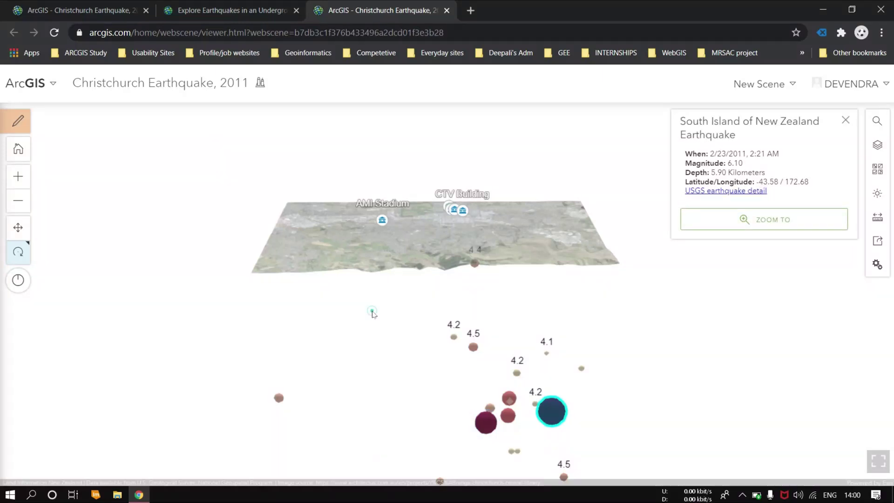
{"action": "left_click_drag", "start_coordinate": [373, 313], "coordinate": [503, 309]}
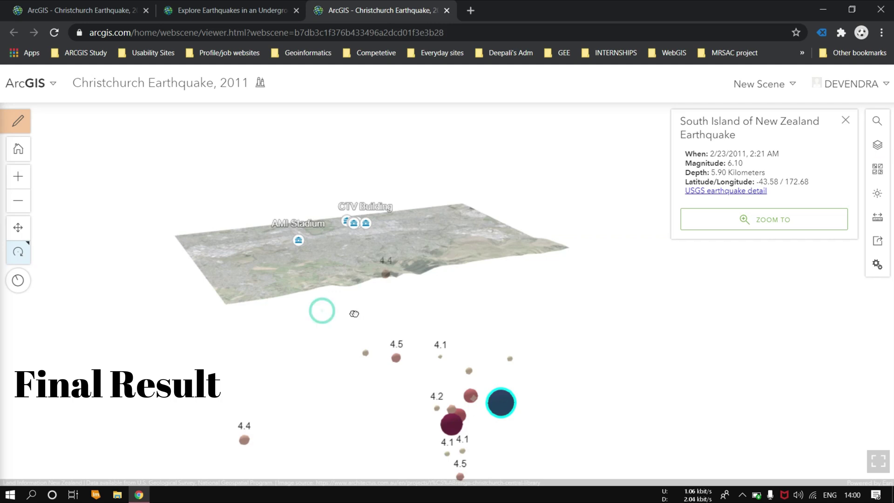
{"action": "left_click_drag", "start_coordinate": [354, 313], "coordinate": [267, 311]}
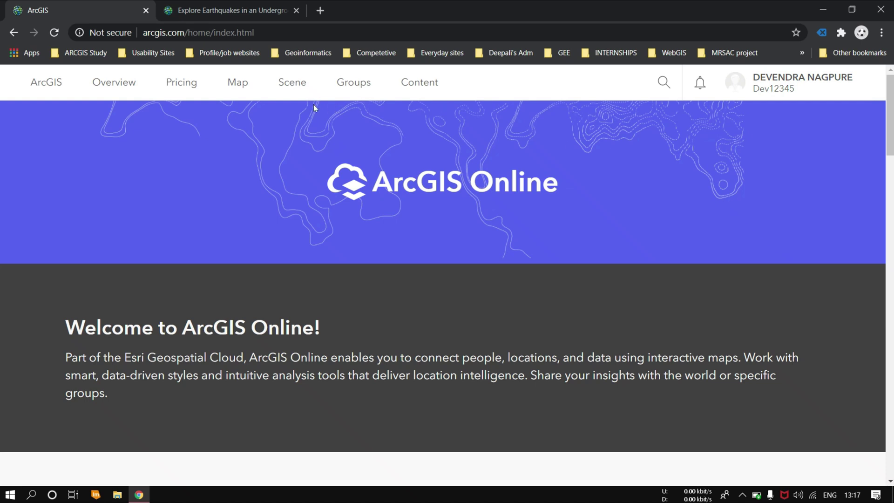
Step: Open the Scene Viewer and create a new local scene
{"action": "left_click", "coordinate": [294, 91]}
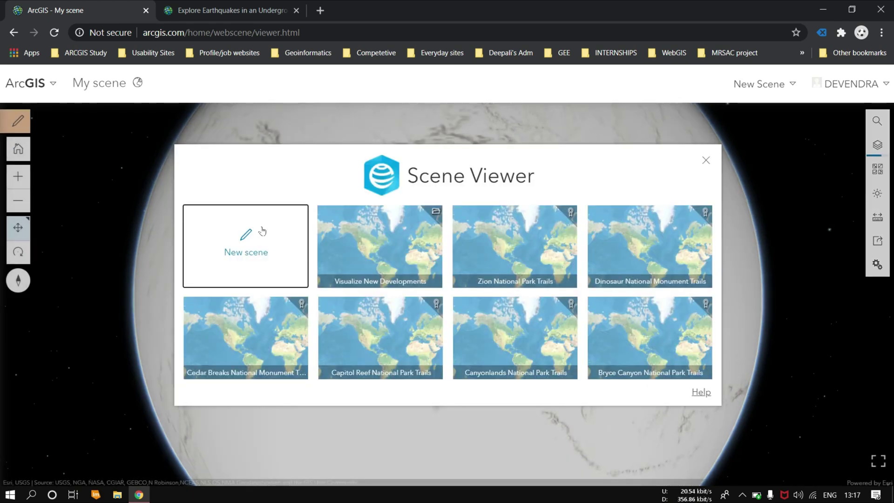
{"action": "left_click", "coordinate": [248, 254]}
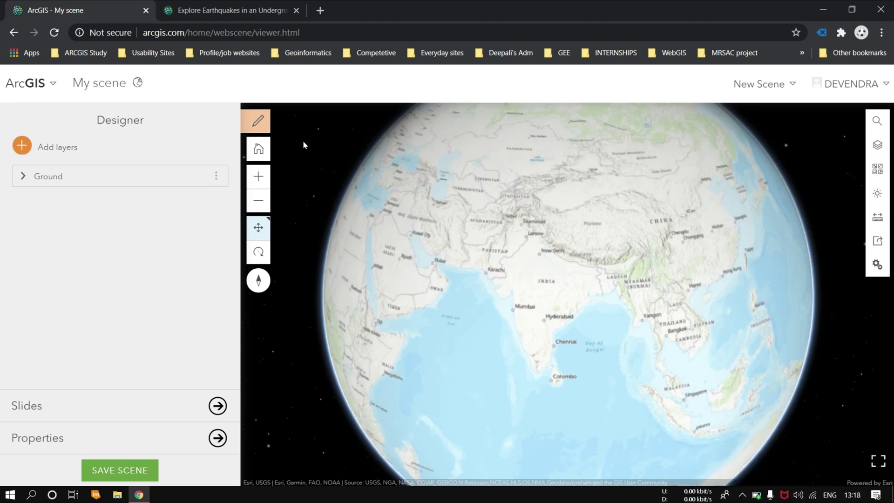
{"action": "left_click", "coordinate": [786, 88]}
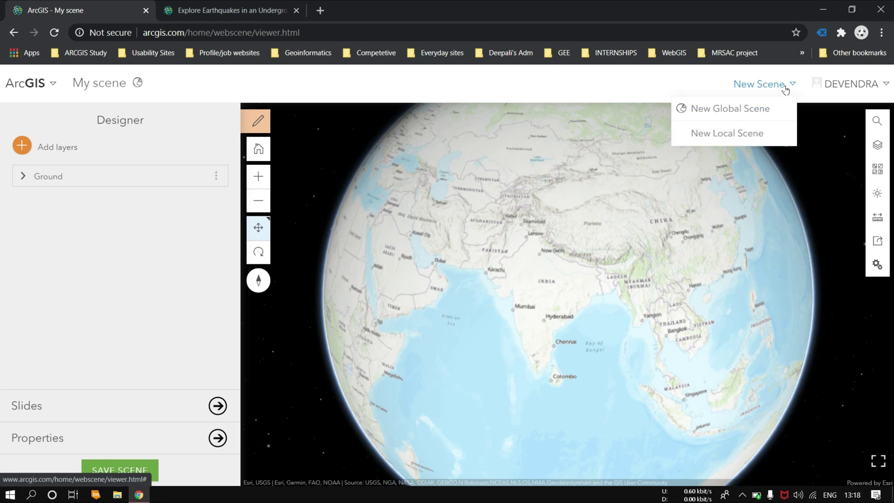
{"action": "left_click", "coordinate": [723, 139]}
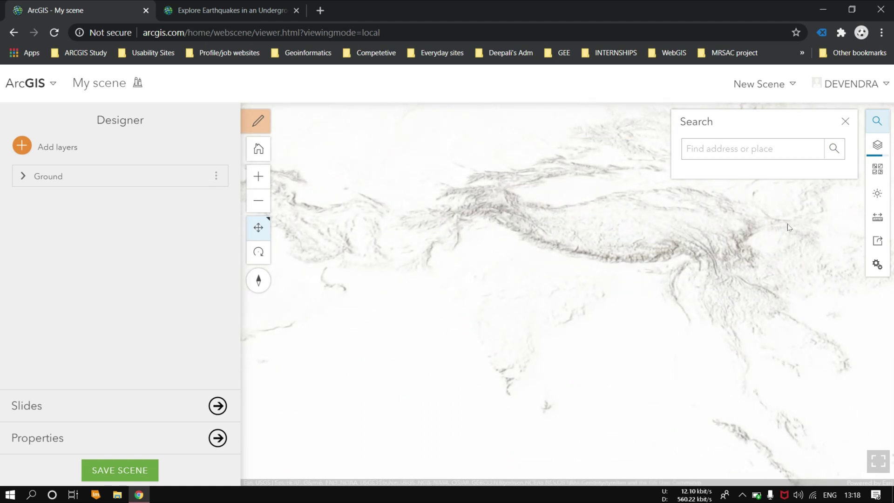
Step: Set the scene's basemap to Topographic World Map and close the basemap gallery
{"action": "left_click", "coordinate": [877, 169]}
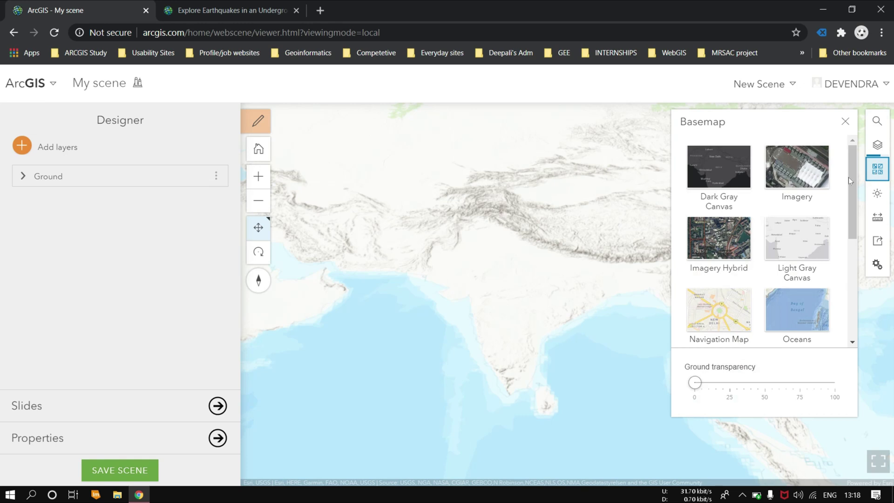
{"action": "scroll", "coordinate": [793, 299], "scroll_direction": "down", "scroll_amount": 5}
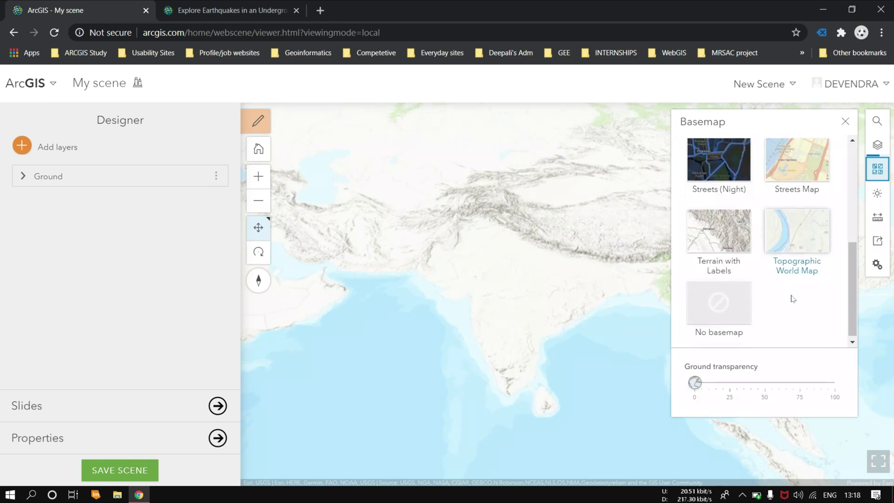
{"action": "left_click", "coordinate": [800, 233]}
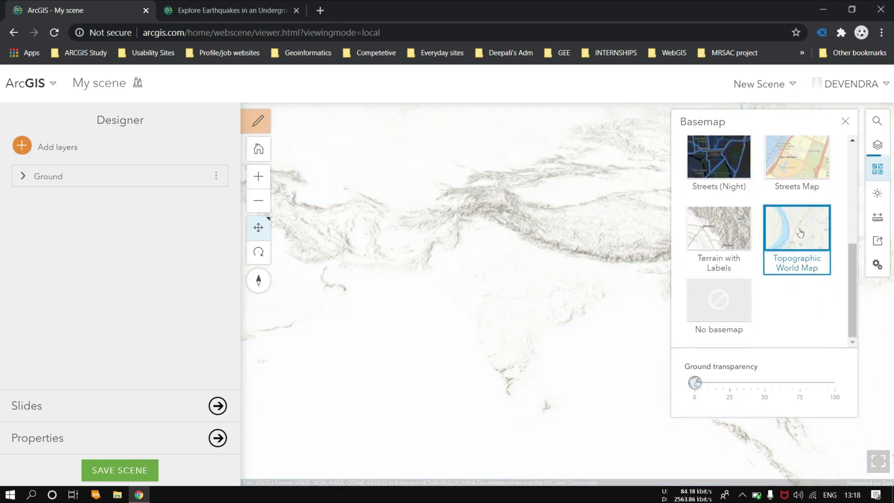
{"action": "left_click", "coordinate": [877, 170]}
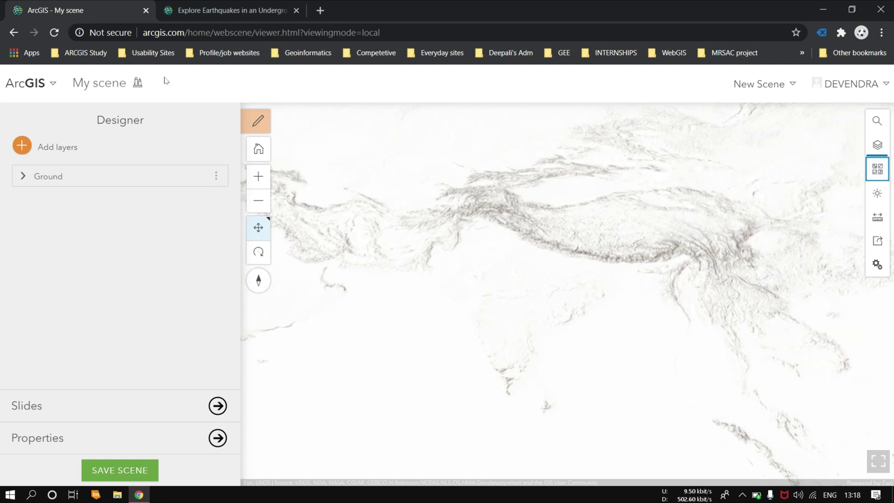
{"action": "mouse_move", "coordinate": [138, 84]}
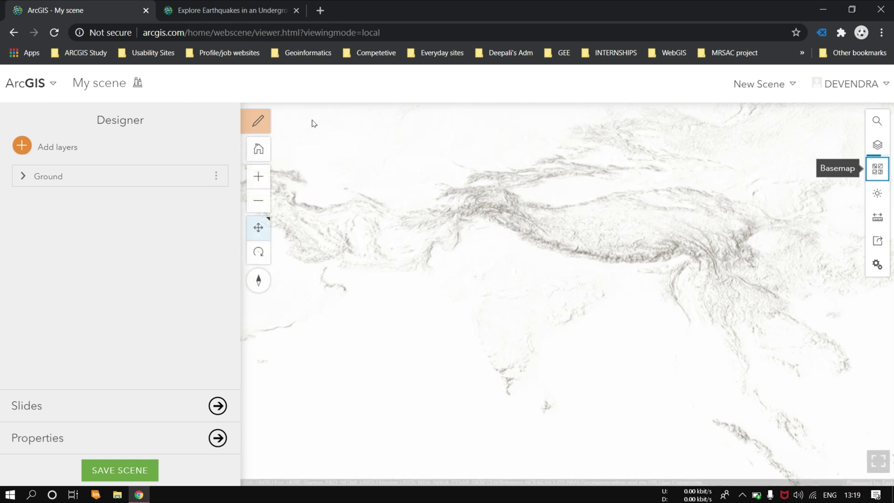
Step: Expand the Ground group and search ArcGIS Online for layers matching "Christchurch Imagery owner: Learn_ArcGIS"
{"action": "left_click", "coordinate": [23, 176]}
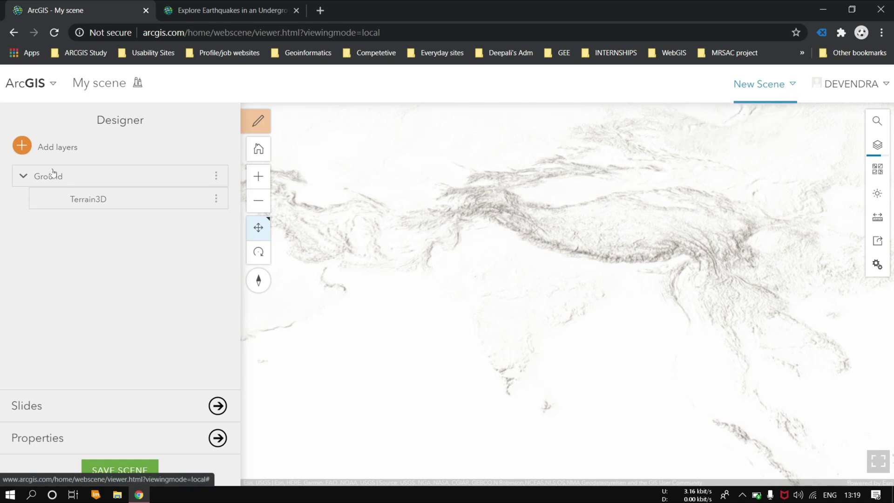
{"action": "left_click", "coordinate": [26, 150]}
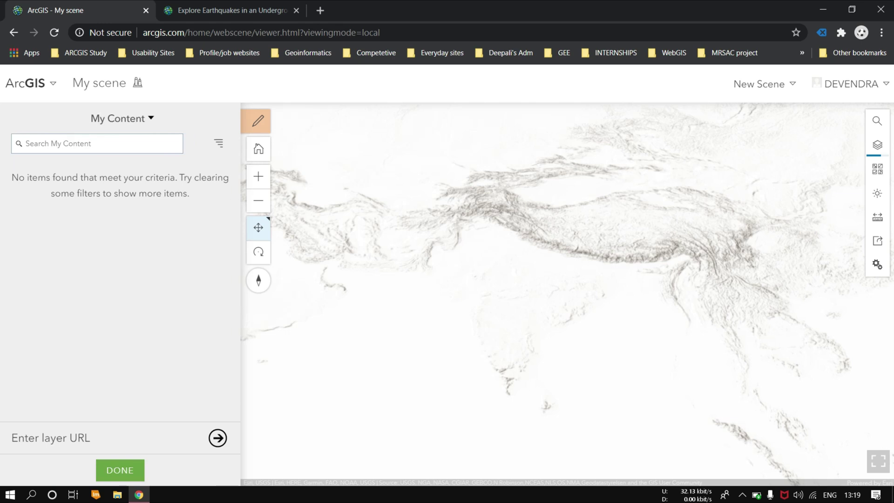
{"action": "left_click", "coordinate": [92, 147]}
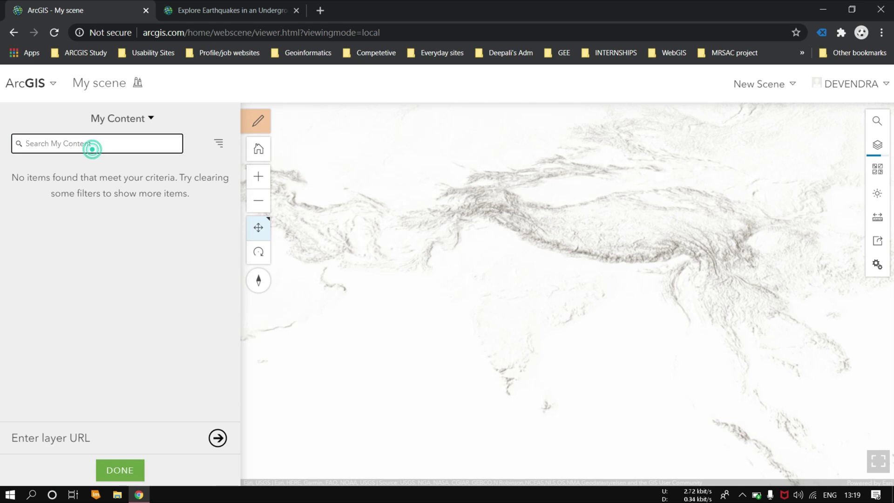
{"action": "left_click", "coordinate": [145, 120]}
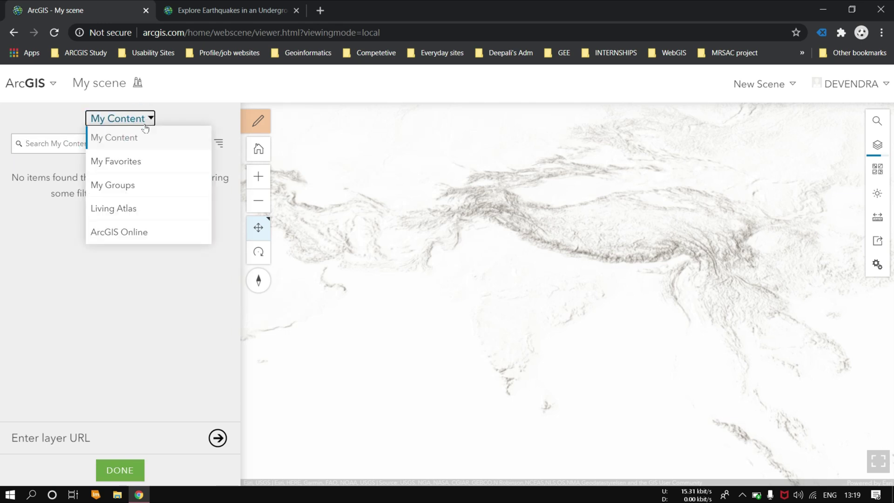
{"action": "left_click", "coordinate": [128, 233]}
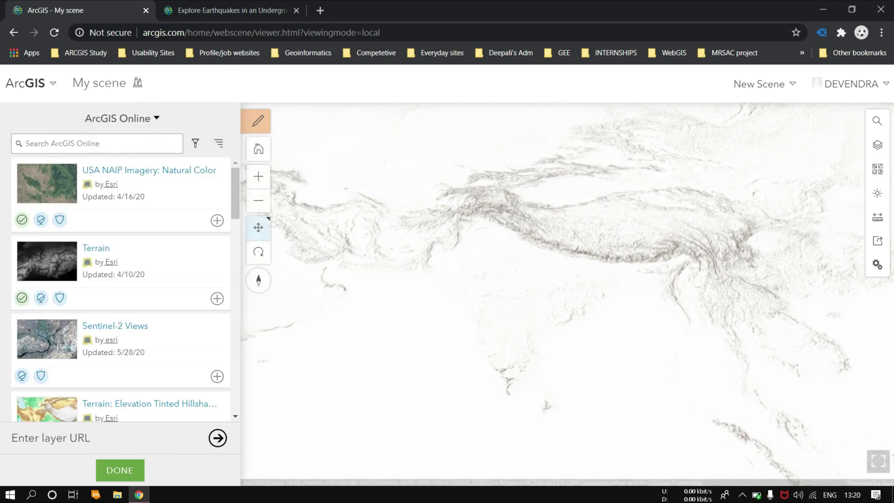
{"action": "left_click", "coordinate": [119, 142]}
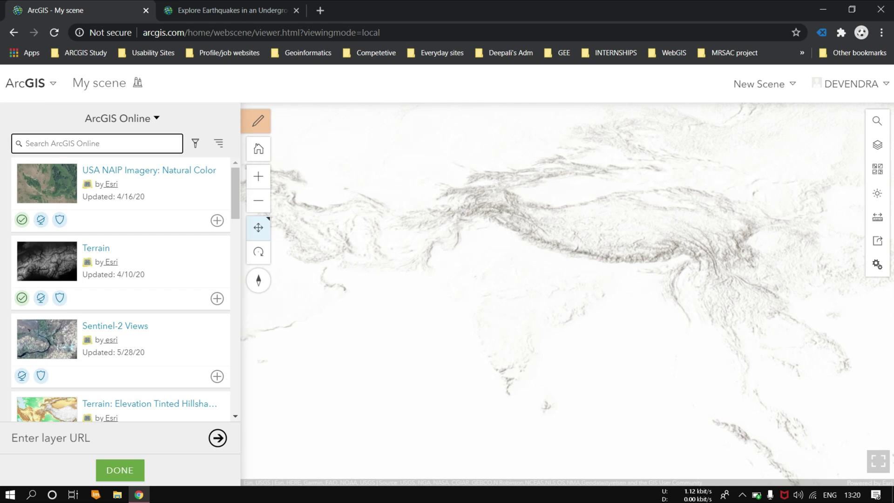
{"action": "type", "text": "Christchurch Imagery owner: Learn_ArcGIS"}
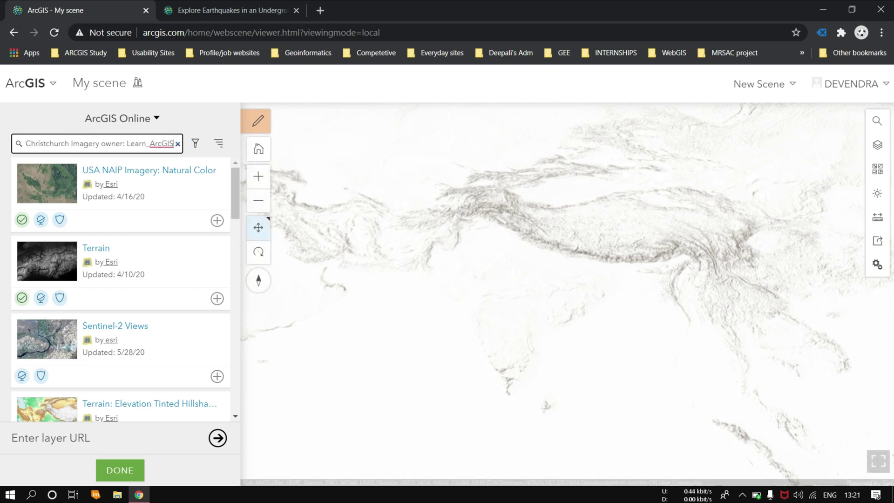
{"action": "key", "text": "Return"}
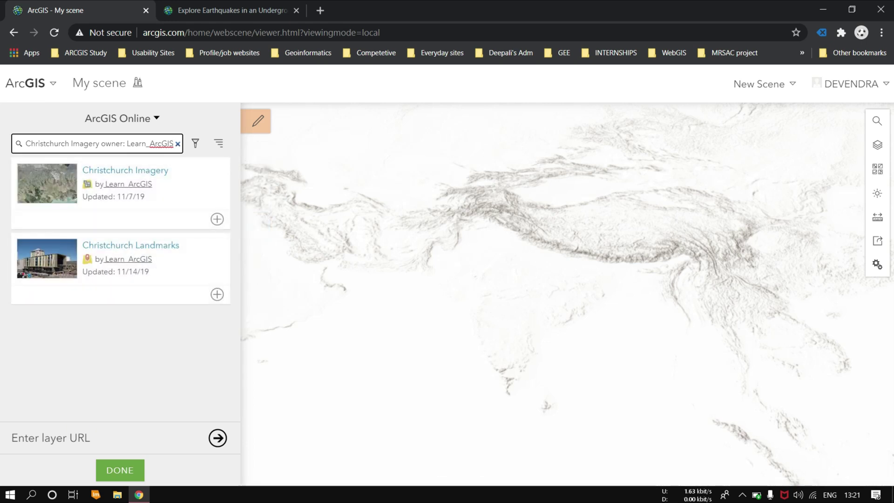
Step: Add the Christchurch Imagery tile layer to the scene, dropping the mismatched basemap and default elevation, and finish adding layers
{"action": "left_click", "coordinate": [125, 173]}
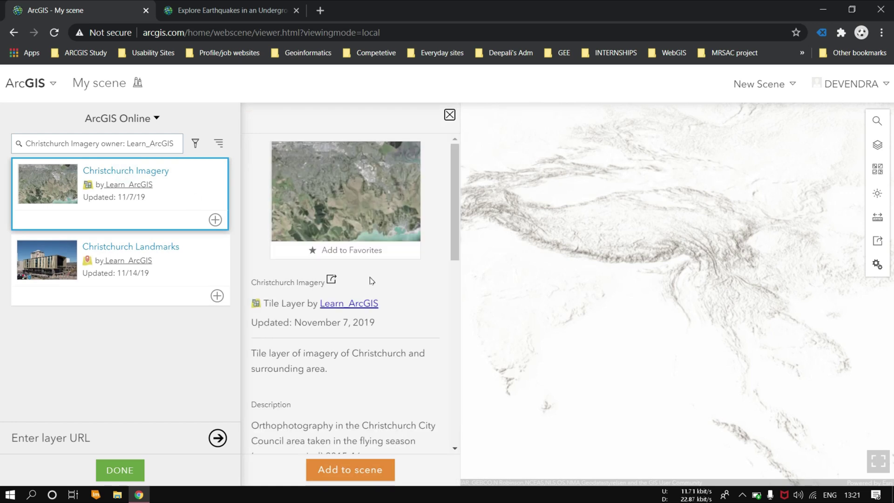
{"action": "left_click", "coordinate": [355, 471]}
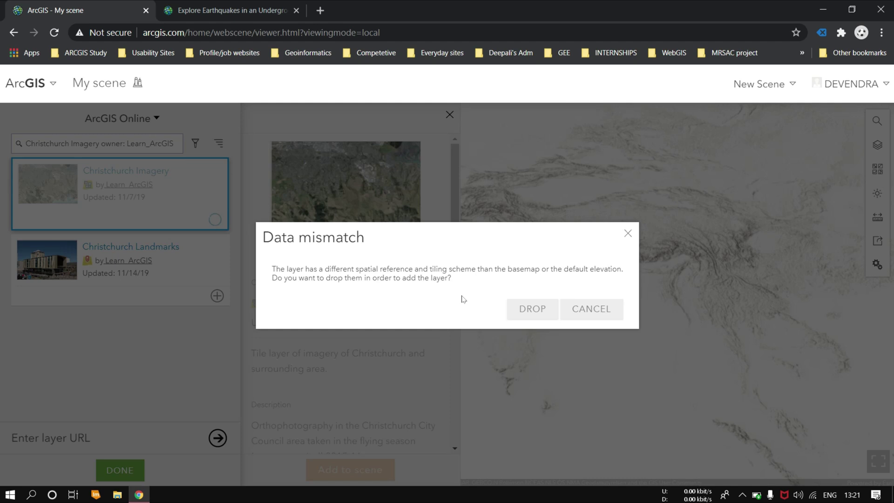
{"action": "left_click", "coordinate": [529, 312]}
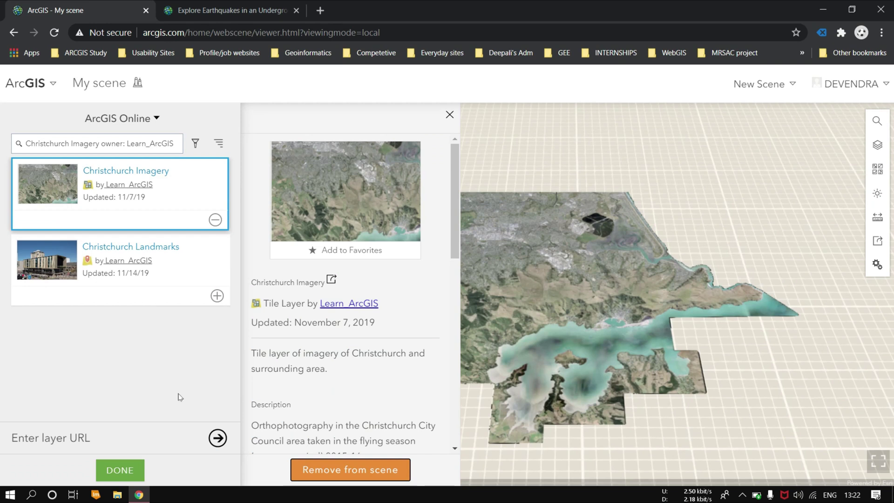
{"action": "left_click", "coordinate": [120, 471]}
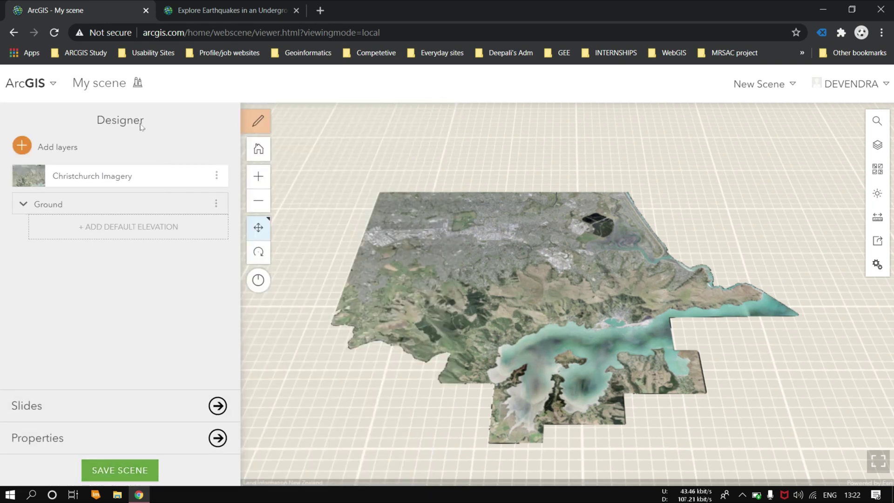
Step: Examine the Christchurch imagery's relief from low viewing angles and check the contents of the Ground group
{"action": "mouse_move", "coordinate": [139, 84]}
{"action": "left_click_drag", "start_coordinate": [505, 292], "coordinate": [510, 313]}
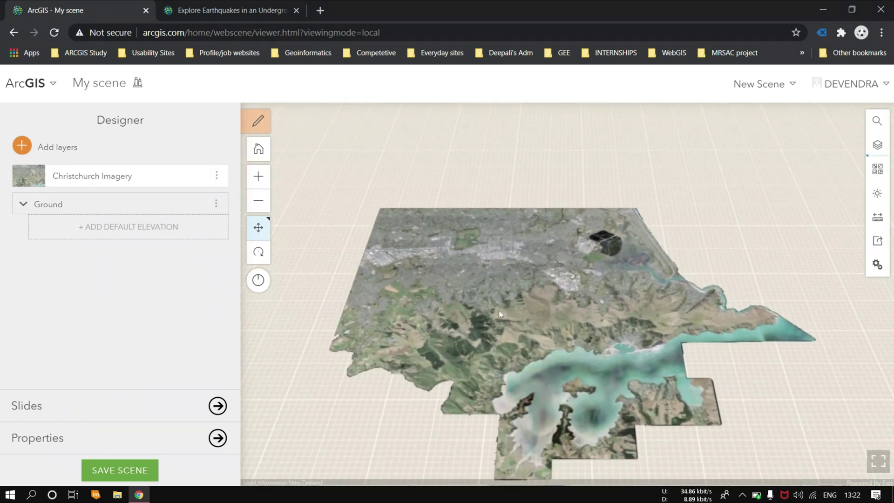
{"action": "left_click", "coordinate": [263, 246]}
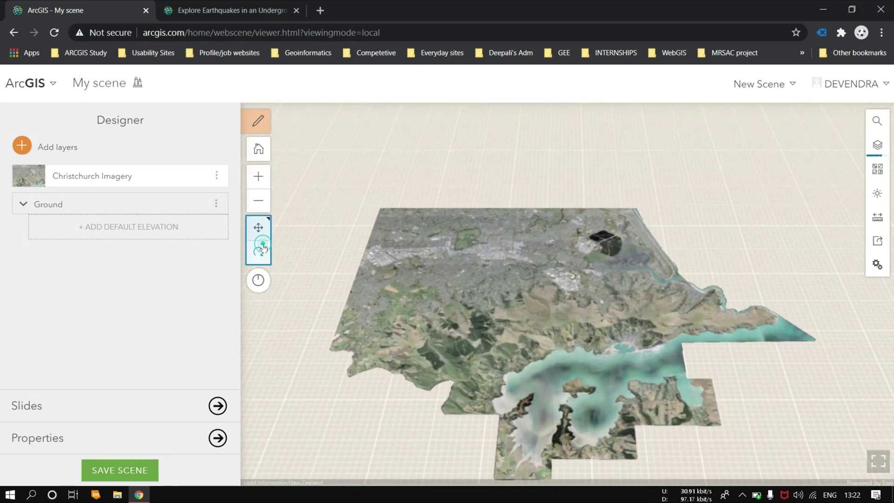
{"action": "left_click_drag", "start_coordinate": [523, 370], "coordinate": [506, 283]}
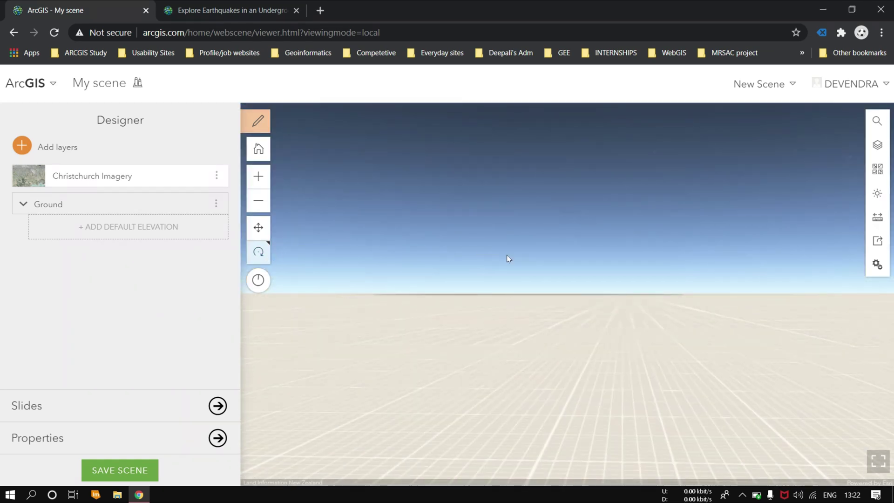
{"action": "left_click_drag", "start_coordinate": [507, 257], "coordinate": [504, 310]}
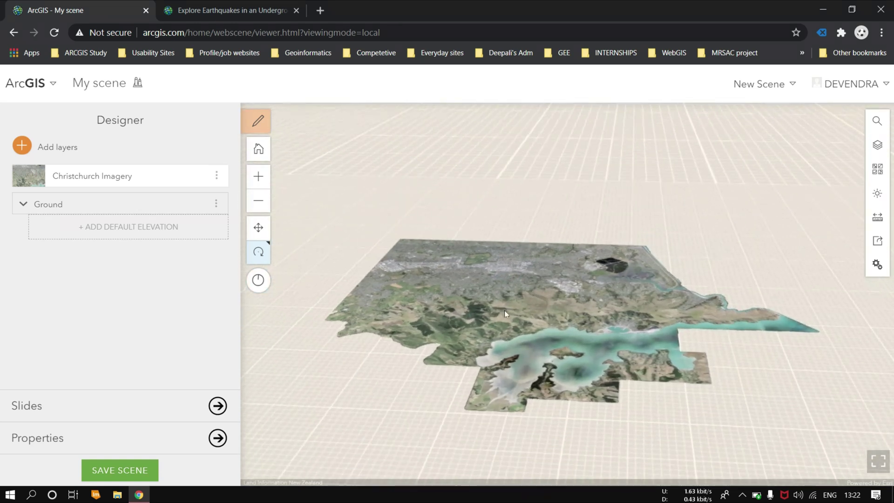
{"action": "left_click_drag", "start_coordinate": [517, 364], "coordinate": [559, 329]}
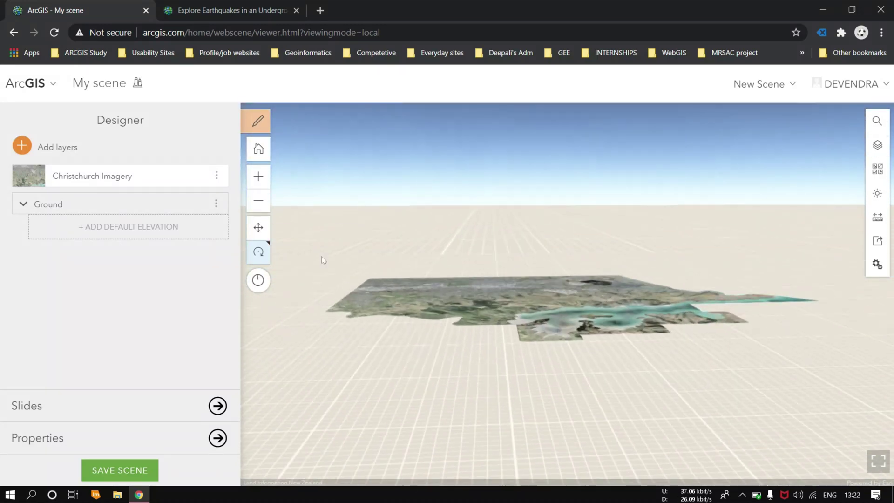
{"action": "left_click", "coordinate": [23, 205]}
{"action": "left_click", "coordinate": [23, 208]}
{"action": "left_click", "coordinate": [24, 208]}
{"action": "left_click", "coordinate": [23, 208]}
Step: Search ArcGIS Online for layers matching "Christchurch Elevation owner: Learn_ArcGIS" in place of the previous imagery search
{"action": "left_click", "coordinate": [58, 147]}
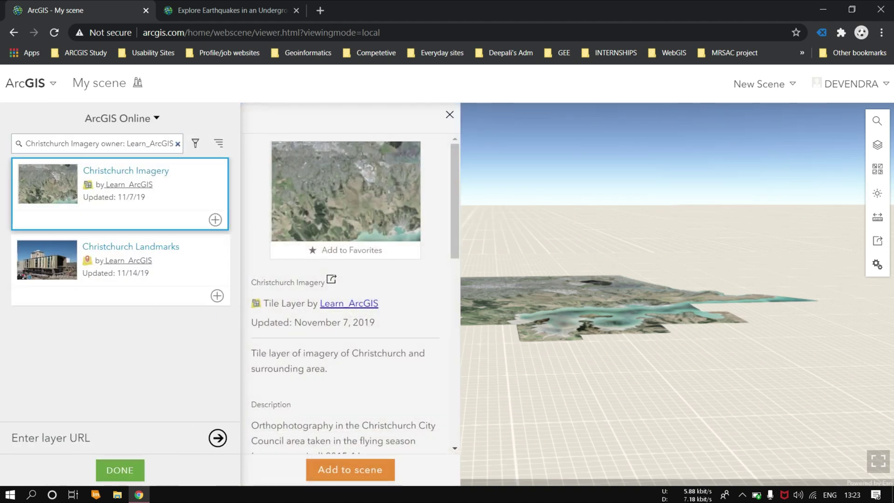
{"action": "triple_click", "coordinate": [148, 142]}
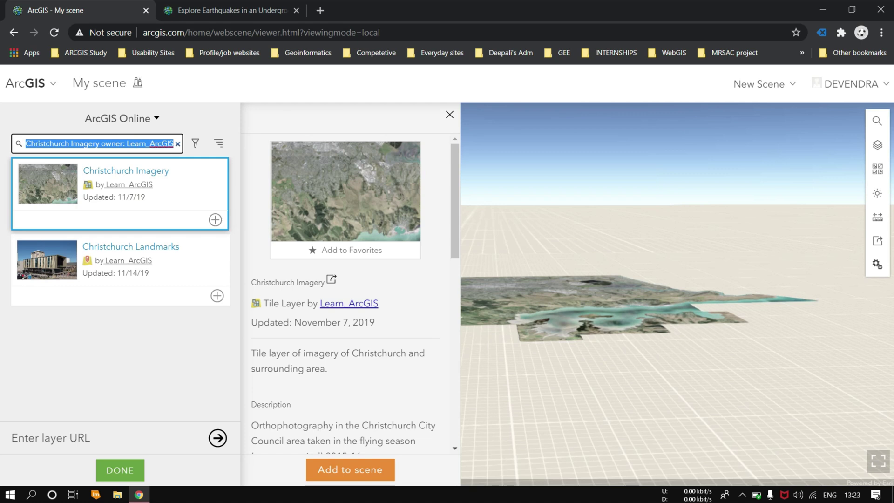
{"action": "left_click", "coordinate": [174, 143]}
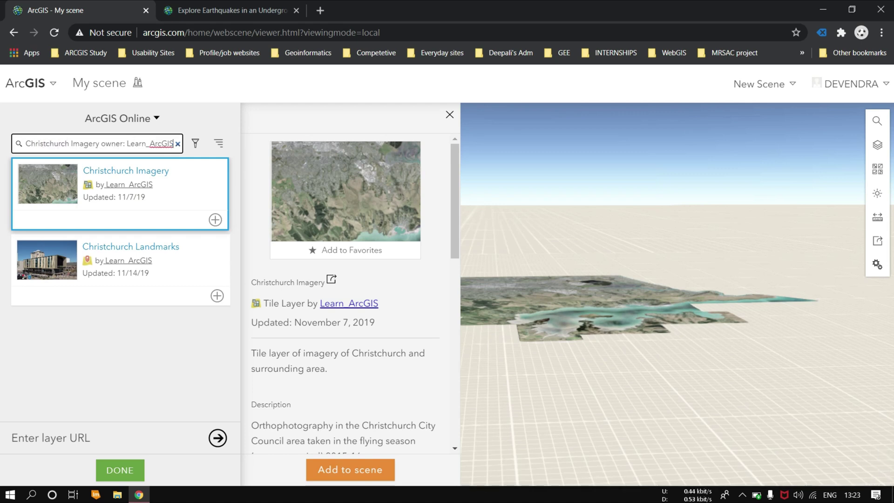
{"action": "left_click", "coordinate": [177, 144]}
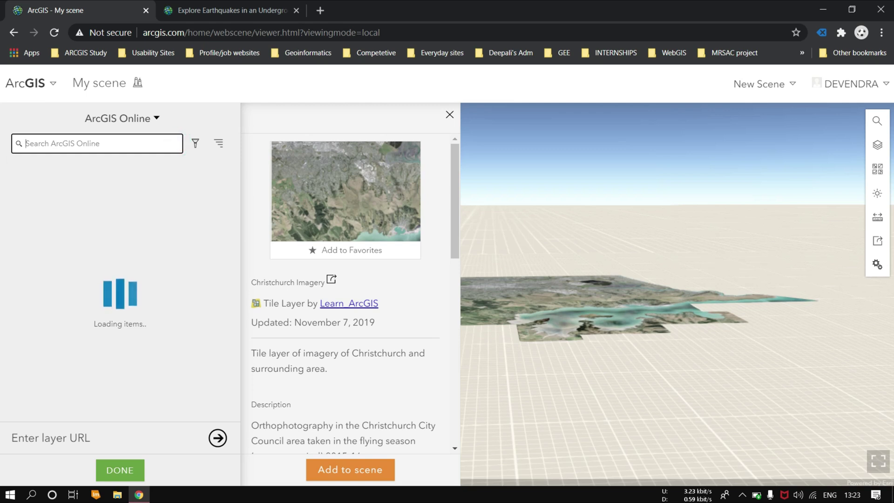
{"action": "type", "text": "]"}
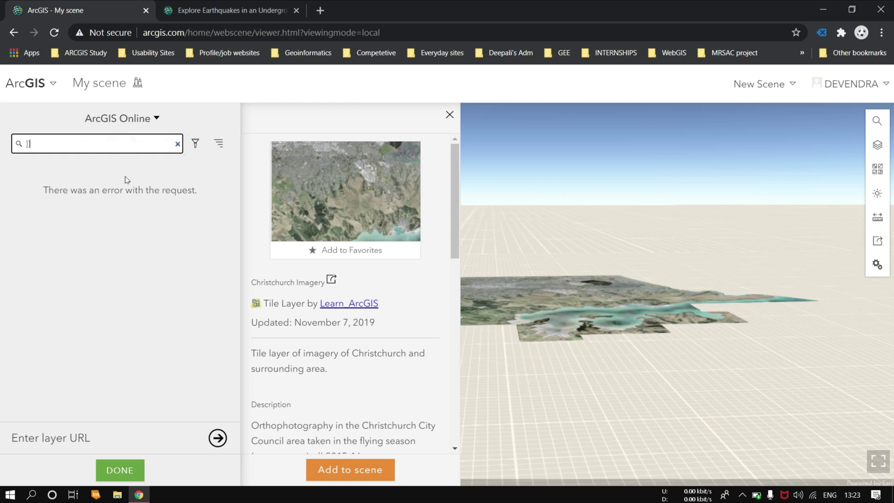
{"action": "key", "text": "BackSpace"}
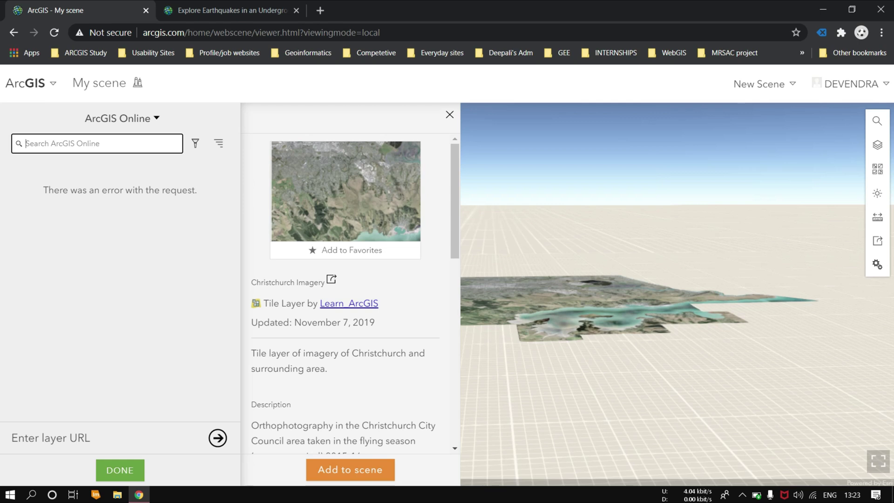
{"action": "type", "text": "Christchurch Elevation owner: Learn_ArcGIS"}
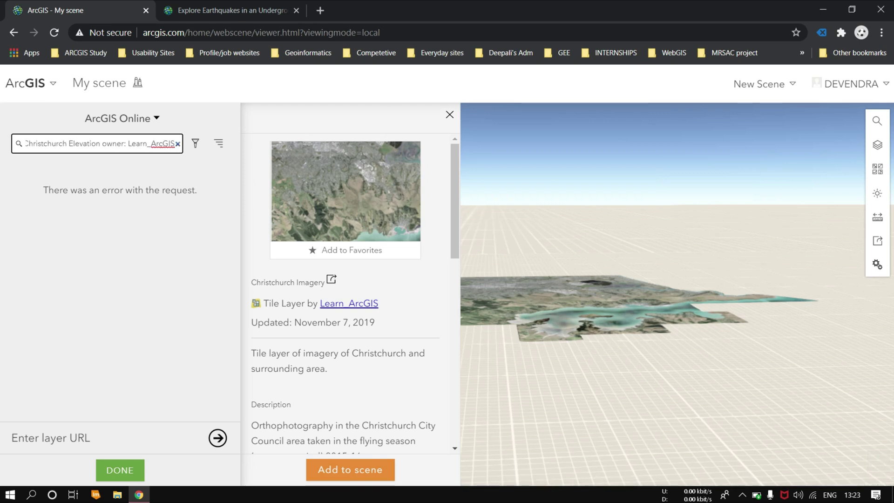
{"action": "key", "text": "Return"}
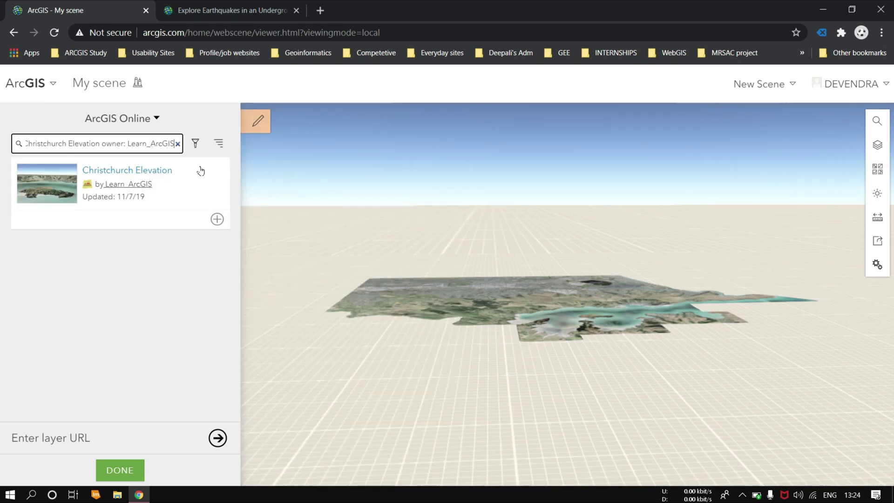
Step: Add the Christchurch Elevation layer by Learn_ArcGIS to the scene and finish adding layers
{"action": "left_click", "coordinate": [150, 172]}
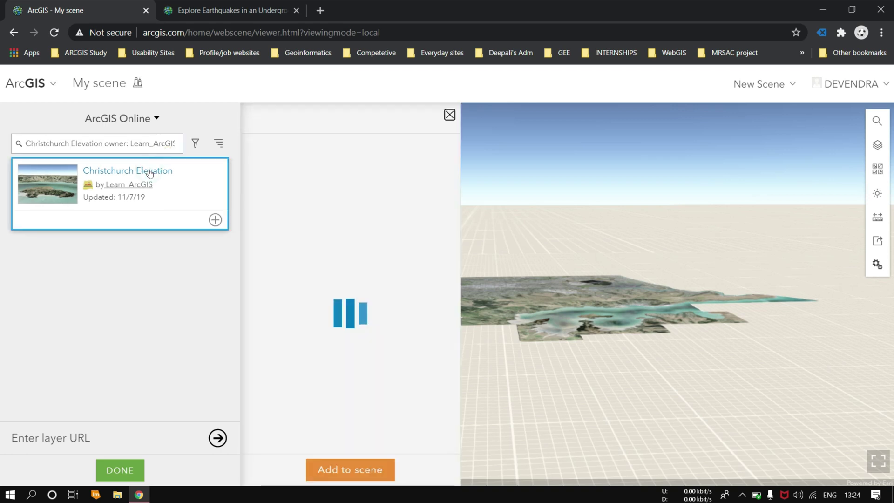
{"action": "left_click", "coordinate": [345, 470]}
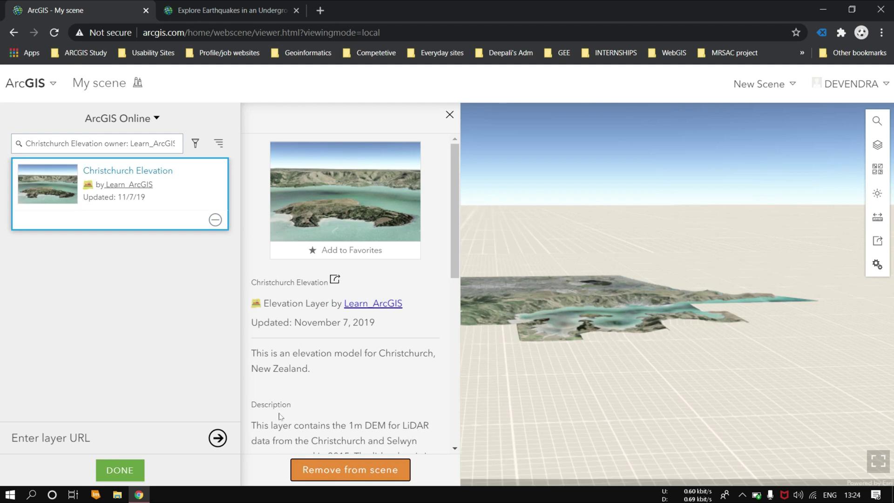
{"action": "left_click", "coordinate": [120, 470]}
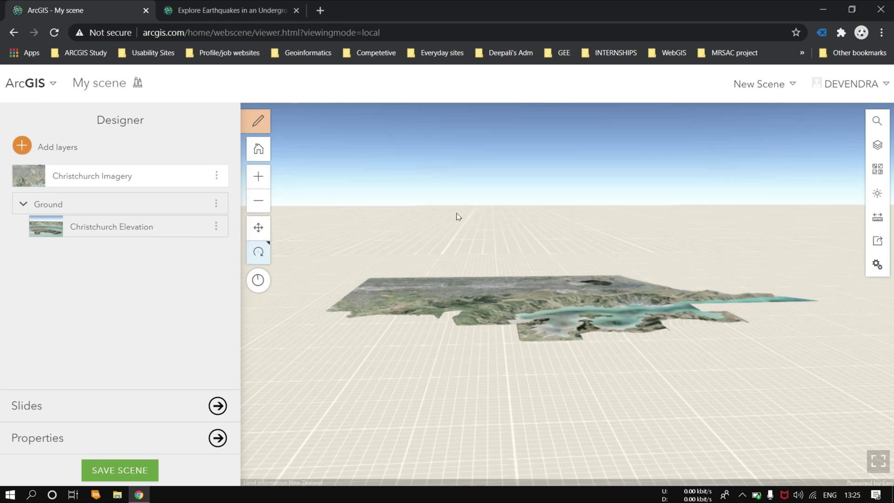
Step: Examine the terrain relief up close from a low angle and check the Christchurch Elevation layer's visibility setting in the layer list
{"action": "left_click_drag", "start_coordinate": [615, 323], "coordinate": [612, 303]}
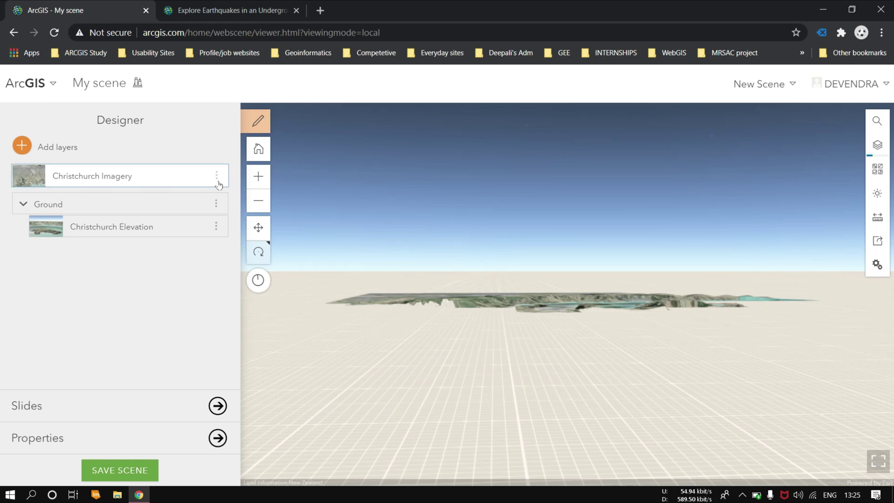
{"action": "left_click", "coordinate": [255, 180]}
{"action": "left_click", "coordinate": [255, 179]}
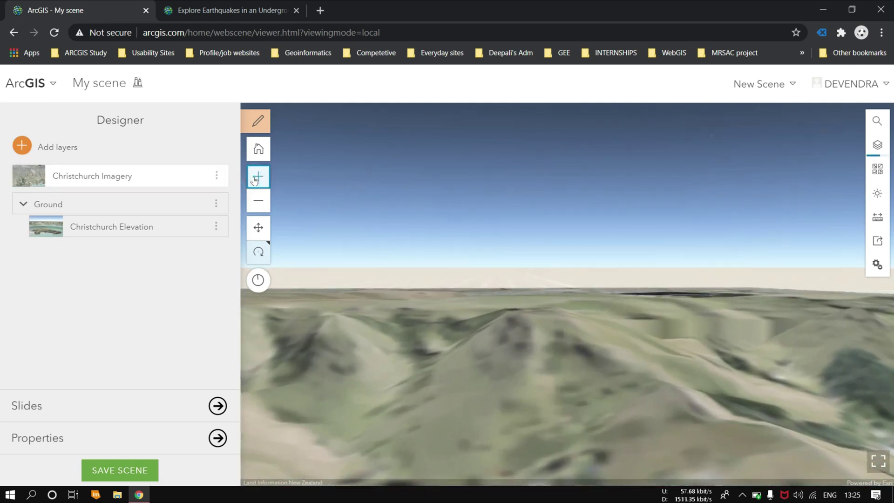
{"action": "left_click", "coordinate": [258, 202]}
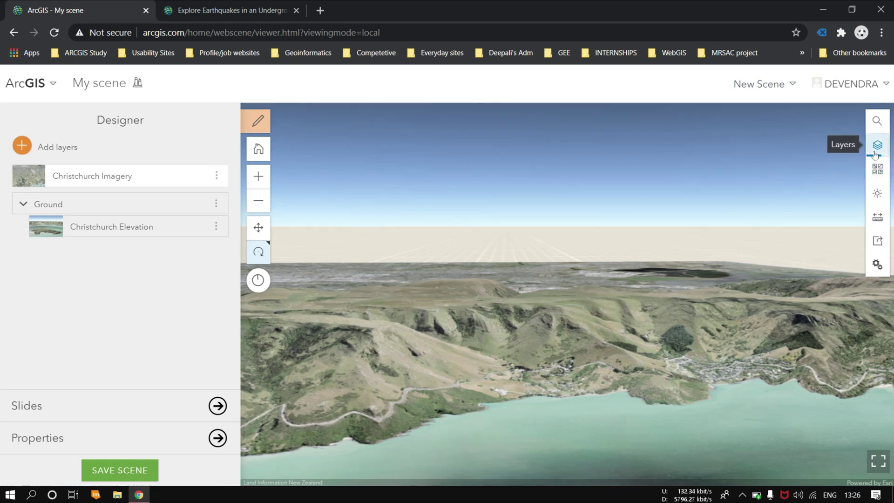
{"action": "left_click", "coordinate": [876, 153]}
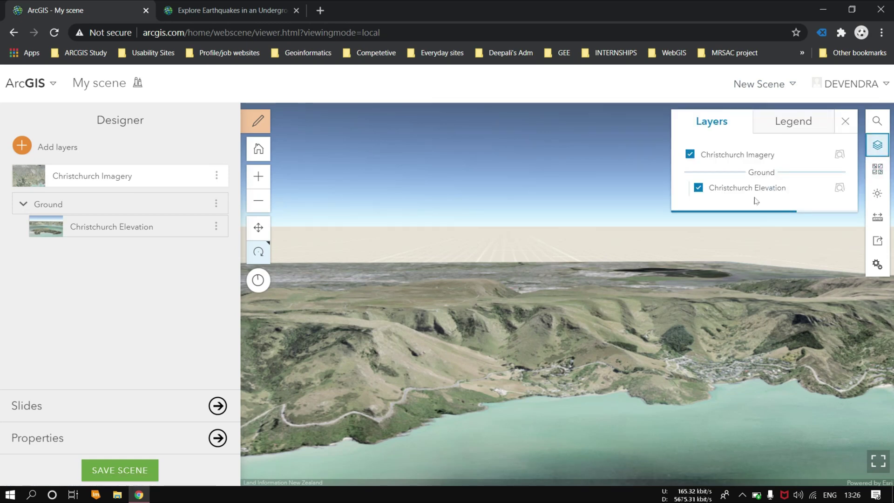
{"action": "left_click", "coordinate": [699, 187]}
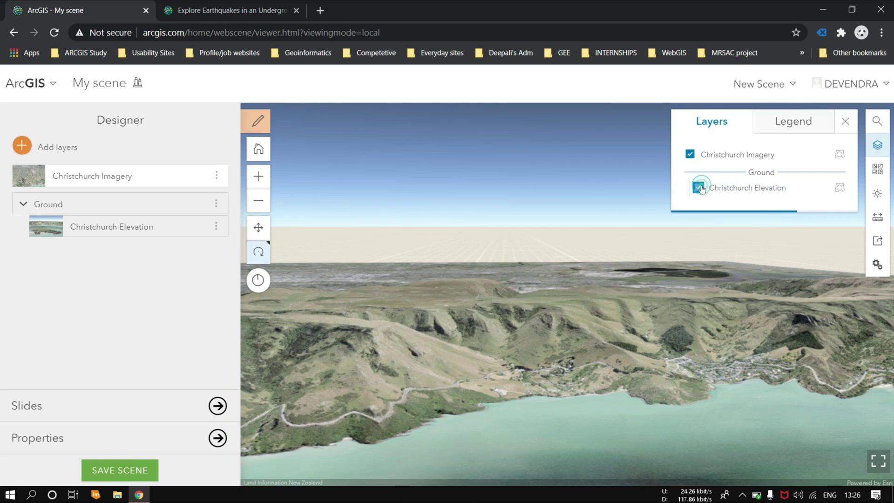
{"action": "left_click", "coordinate": [698, 188]}
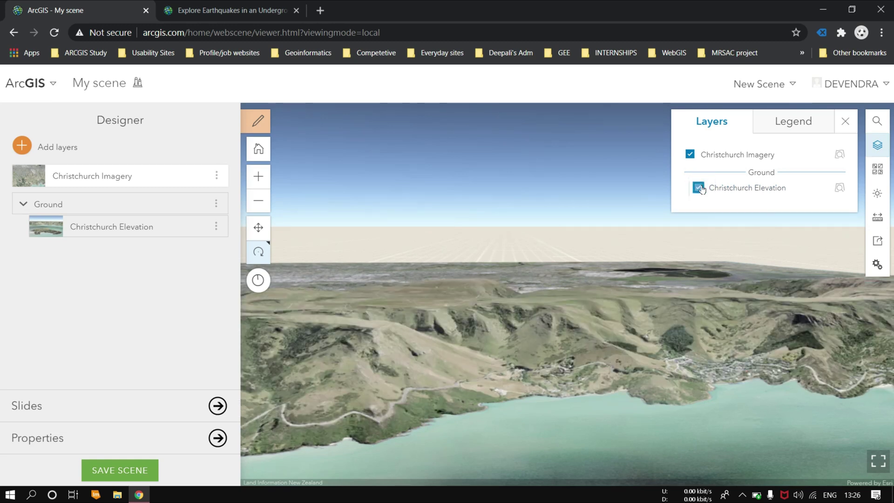
{"action": "left_click", "coordinate": [846, 121]}
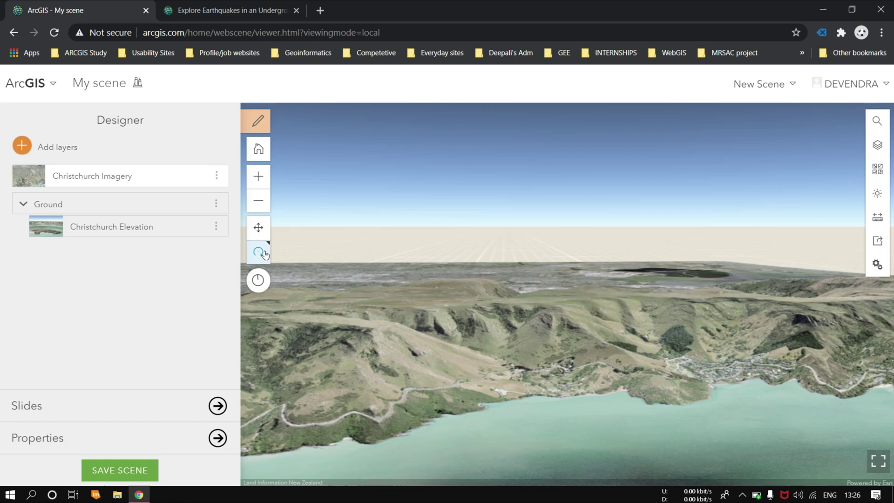
Step: Set the ground transparency to 100 and close the basemap settings
{"action": "left_click_drag", "start_coordinate": [574, 297], "coordinate": [586, 443]}
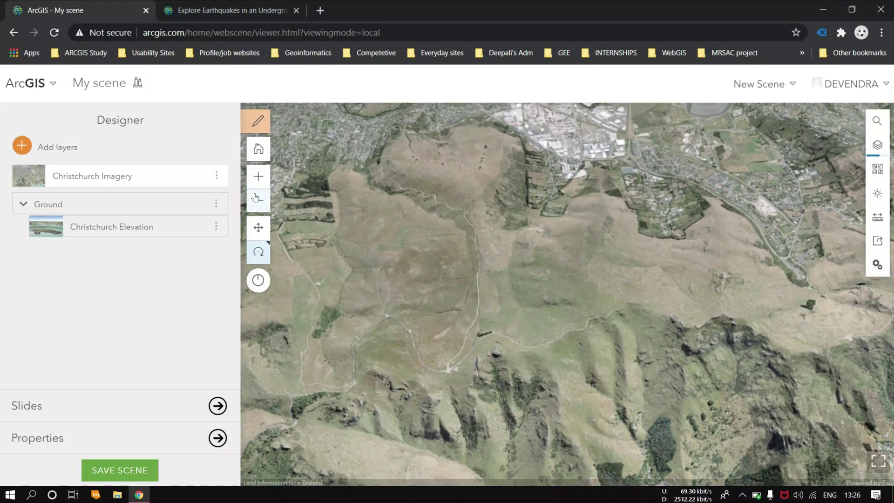
{"action": "left_click", "coordinate": [256, 199]}
{"action": "left_click", "coordinate": [258, 200]}
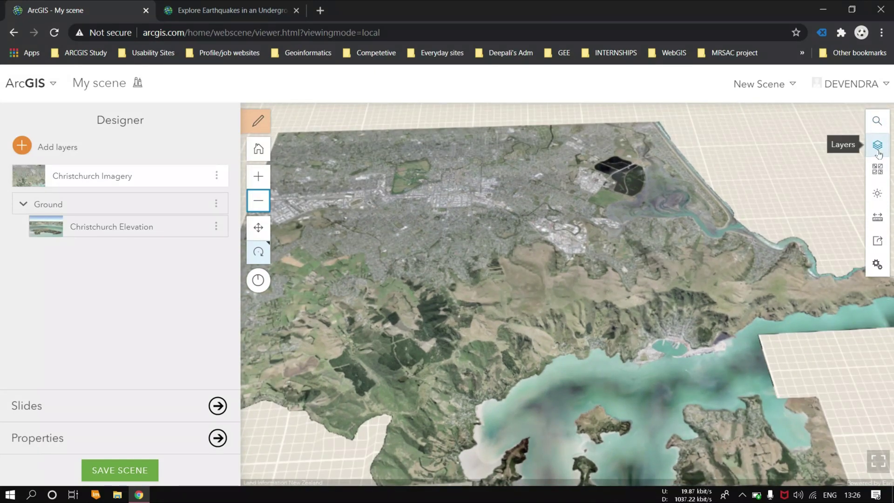
{"action": "left_click", "coordinate": [872, 171]}
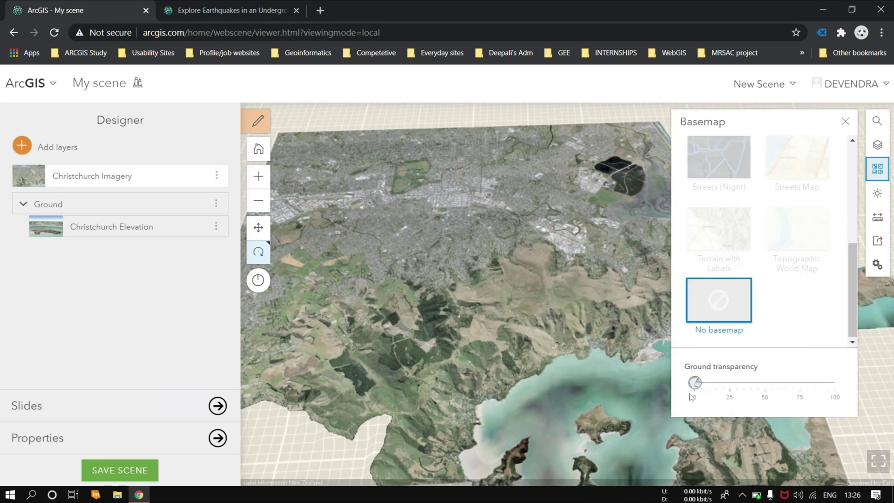
{"action": "left_click_drag", "start_coordinate": [695, 382], "coordinate": [869, 387]}
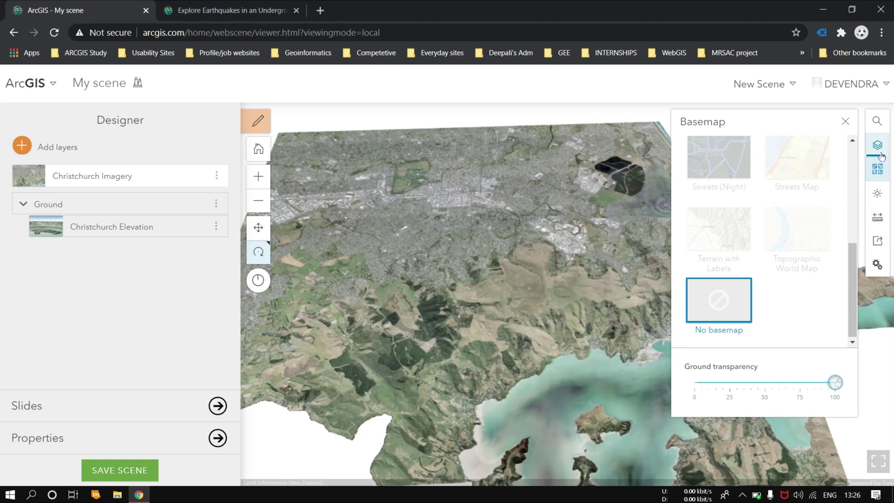
{"action": "left_click", "coordinate": [877, 171]}
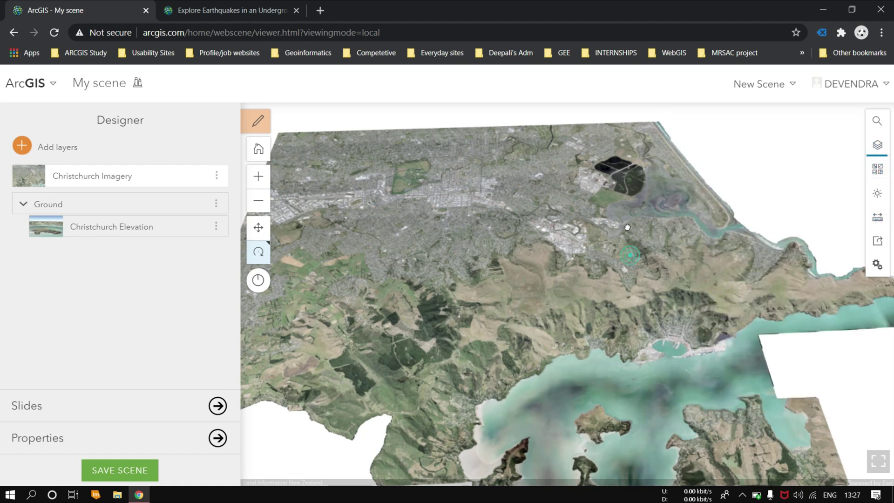
{"action": "left_click_drag", "start_coordinate": [627, 227], "coordinate": [617, 177]}
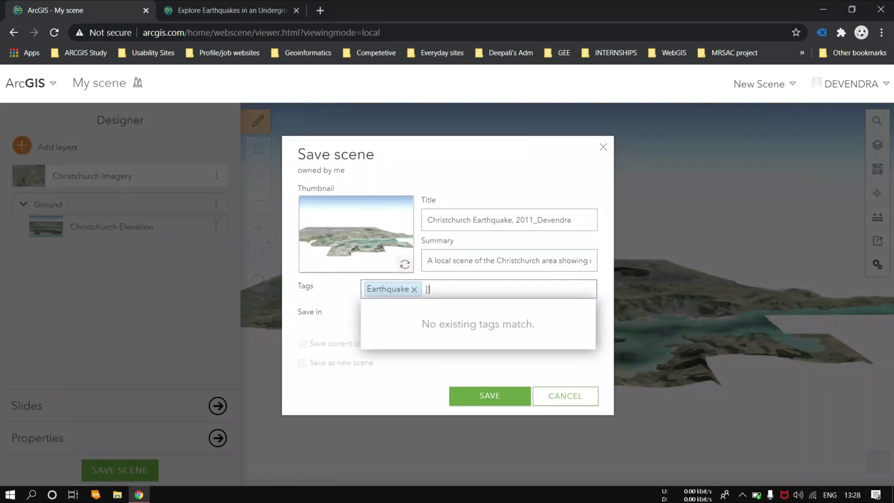
Step: Tag the scene being saved with Christchurch and New Zealand, alongside the Earthquake tag
{"action": "key", "text": "BackSpace"}
{"action": "type", "text": "Chr"}
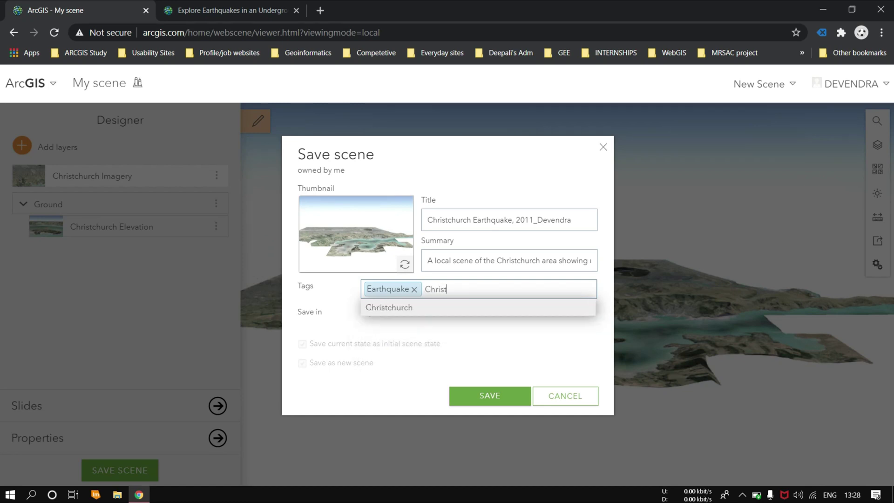
{"action": "type", "text": "ist"}
{"action": "key", "text": "Return"}
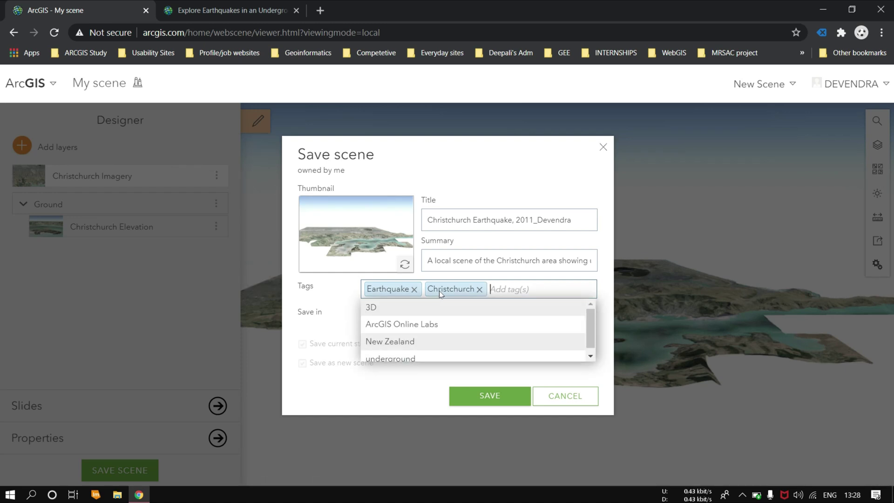
{"action": "key", "text": "Down"}
{"action": "key", "text": "Down"}
{"action": "key", "text": "Down"}
{"action": "key", "text": "Return"}
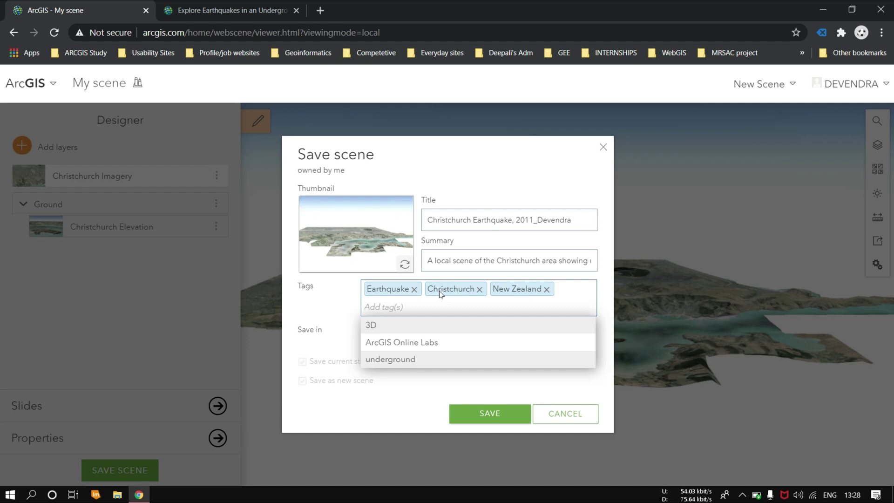
Step: Add the tags 3D and underground to the scene's details and save the scene
{"action": "key", "text": "Down"}
{"action": "key", "text": "Return"}
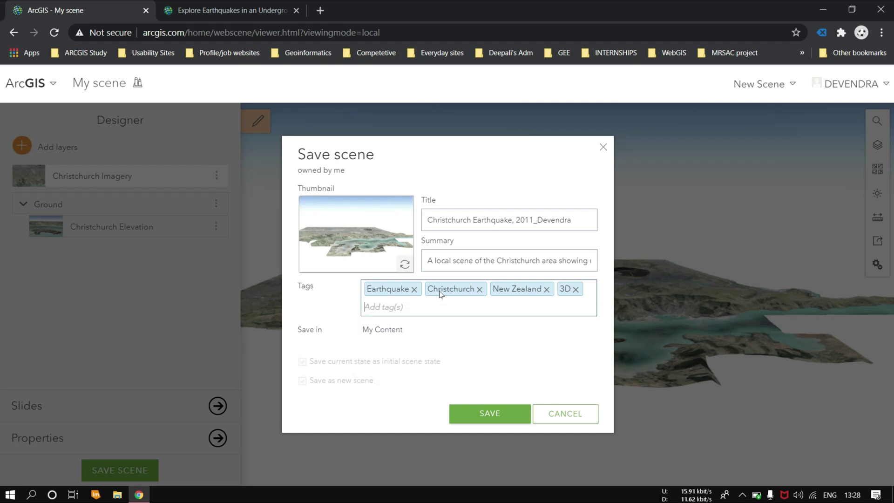
{"action": "key", "text": "Down"}
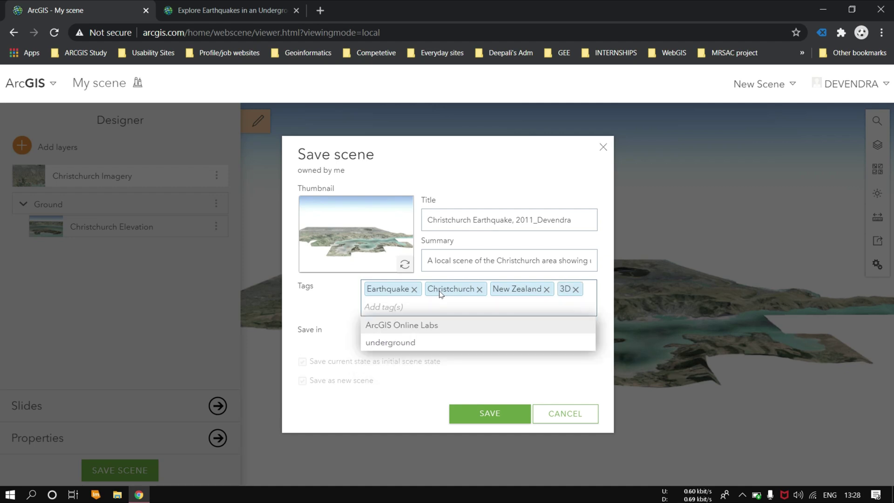
{"action": "type", "text": "Un"}
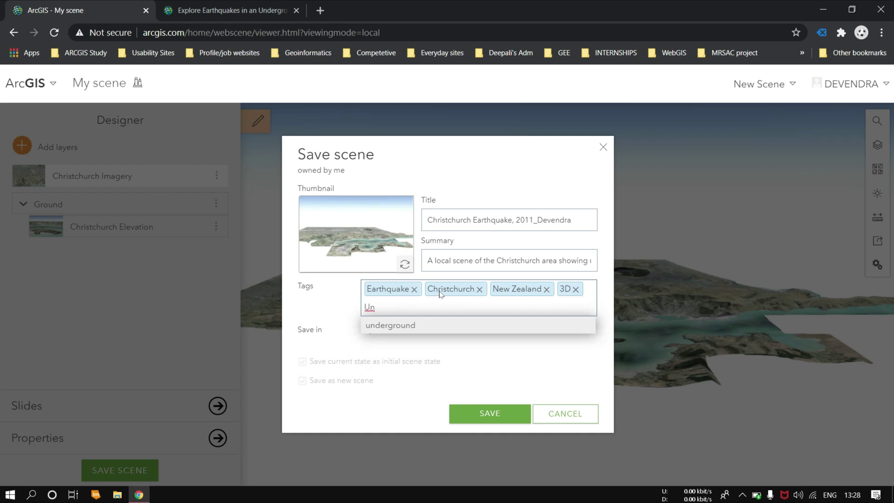
{"action": "key", "text": "Down"}
{"action": "key", "text": "Return"}
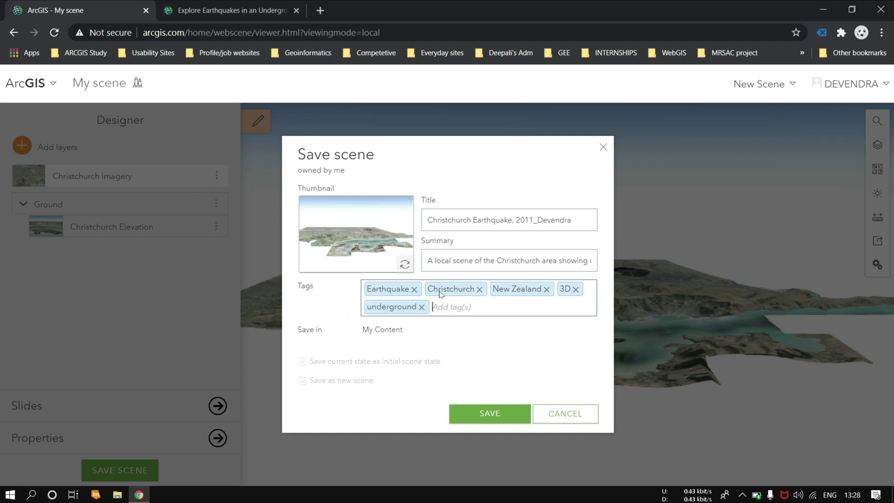
{"action": "left_click", "coordinate": [509, 415]}
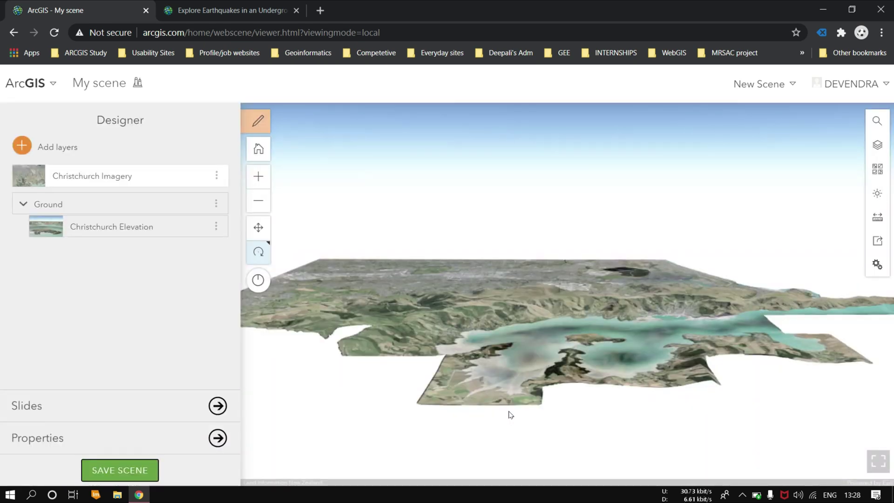
Step: Search ArcGIS Online for "World Earthquakes owner: Learn_ArcGIS" and add the World Earthquakes layer to the scene
{"action": "left_click", "coordinate": [22, 146]}
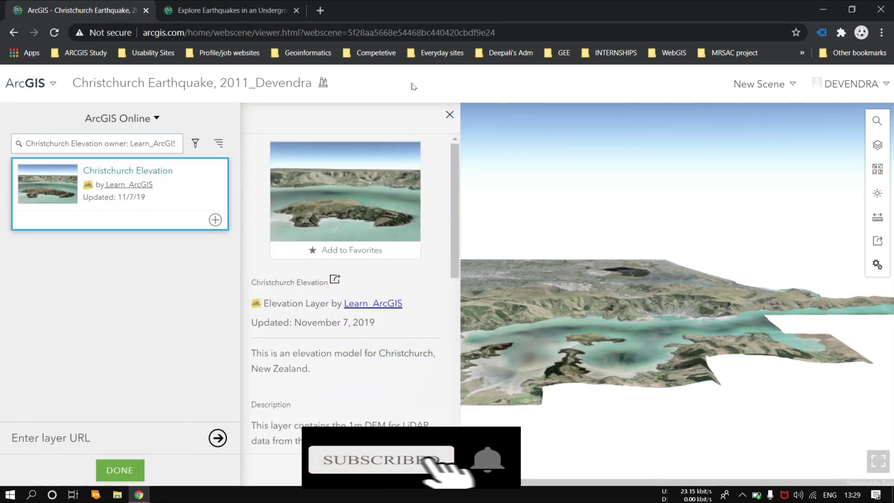
{"action": "left_click", "coordinate": [449, 115]}
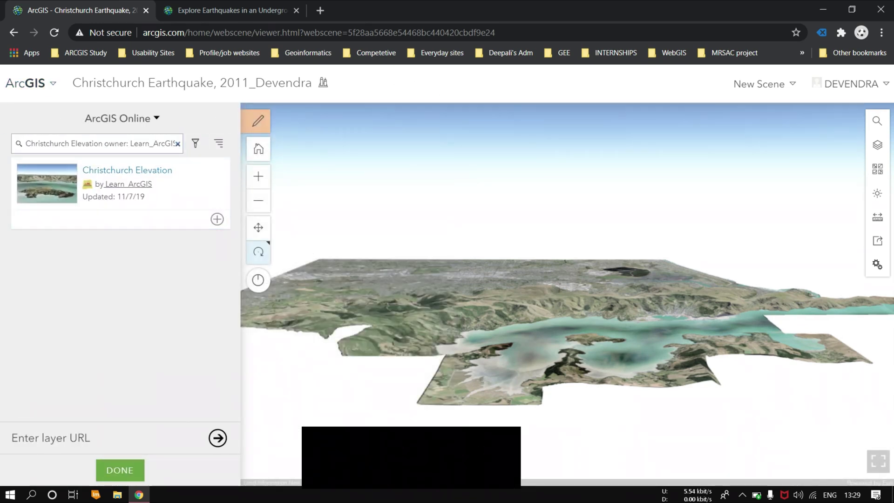
{"action": "left_click", "coordinate": [178, 145]}
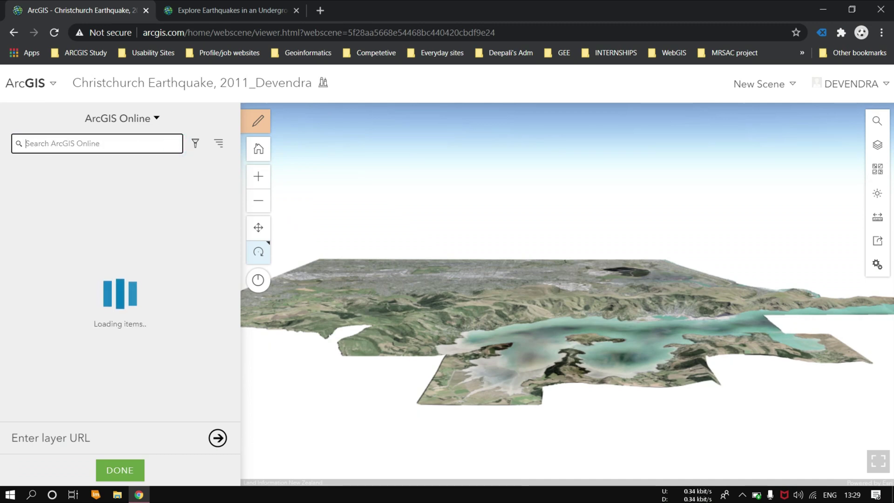
{"action": "type", "text": "World Earthquakes owner: Learn_ArcGIS"}
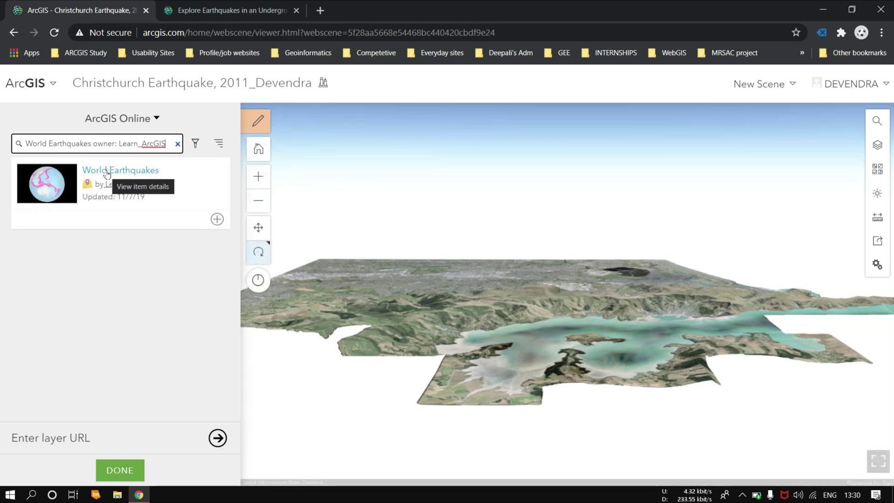
{"action": "left_click", "coordinate": [106, 173]}
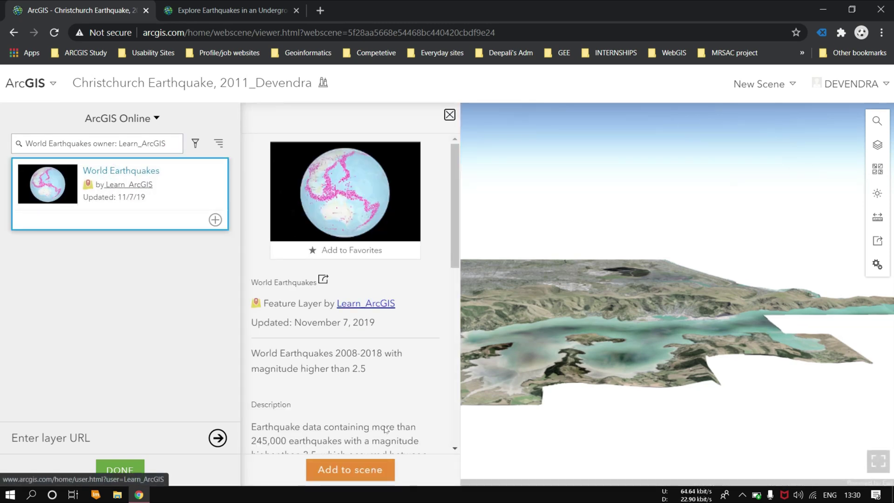
{"action": "left_click", "coordinate": [371, 474]}
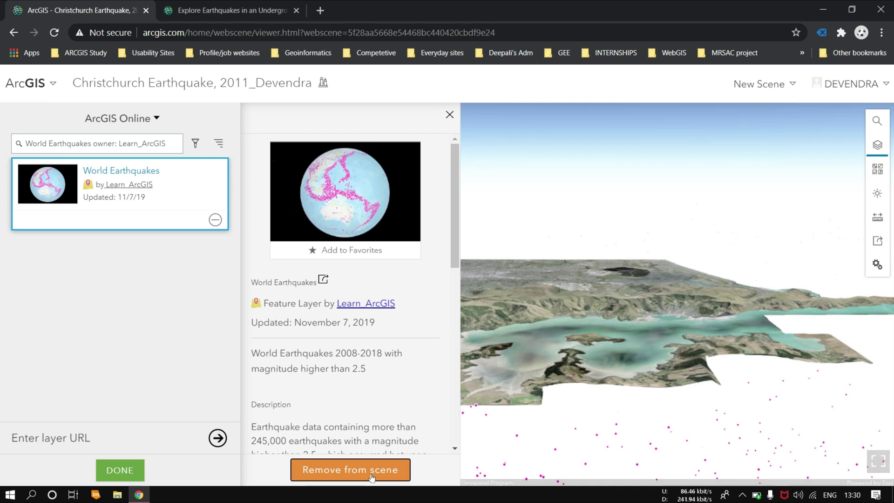
{"action": "left_click", "coordinate": [449, 115]}
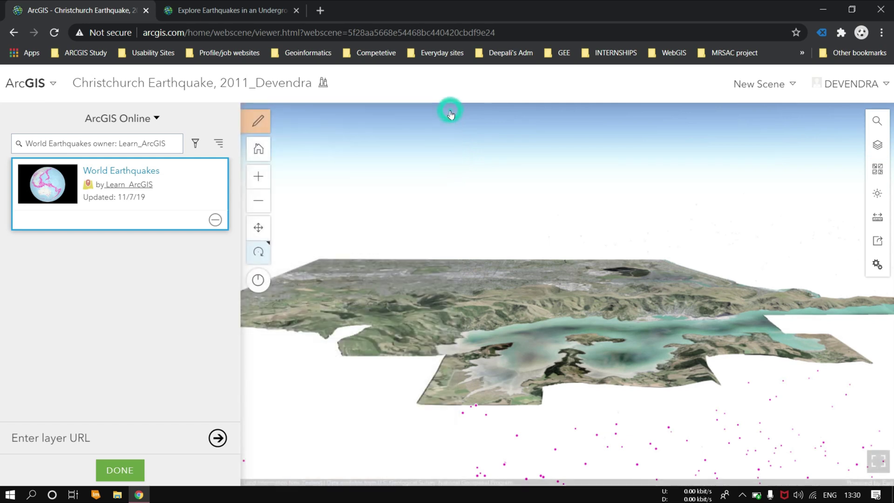
{"action": "left_click", "coordinate": [119, 470]}
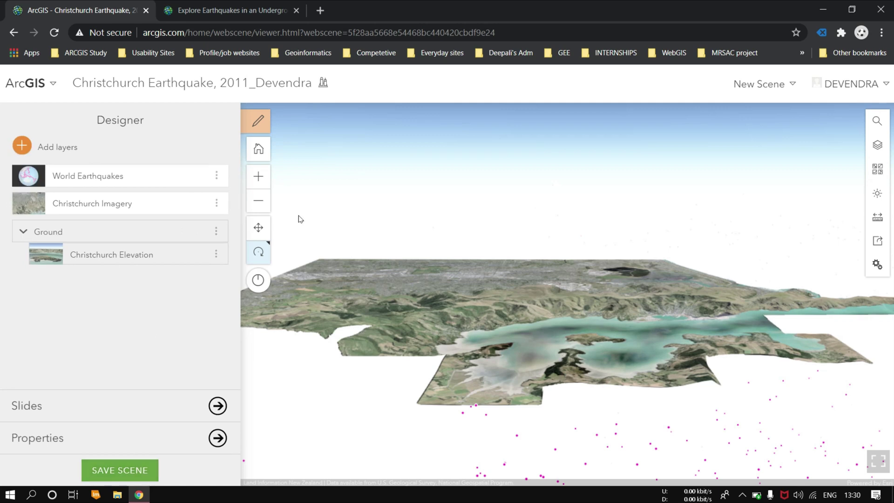
Step: Try the On the ground elevation mode for the World Earthquakes layer's 2D markers
{"action": "left_click", "coordinate": [259, 201]}
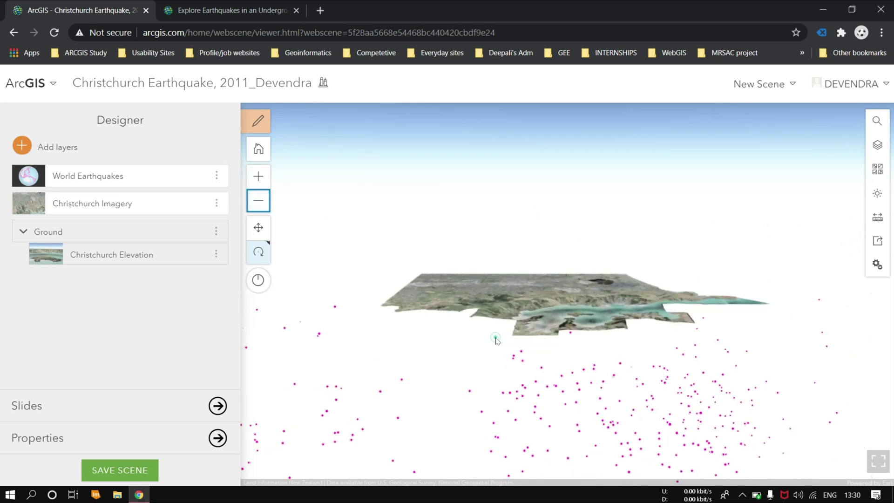
{"action": "mouse_move", "coordinate": [497, 341]}
{"action": "left_mouse_down"}
{"action": "mouse_move", "coordinate": [495, 309]}
{"action": "mouse_move", "coordinate": [497, 342]}
{"action": "left_mouse_up"}
{"action": "left_click_drag", "start_coordinate": [590, 411], "coordinate": [586, 385]}
{"action": "left_click_drag", "start_coordinate": [490, 401], "coordinate": [512, 395]}
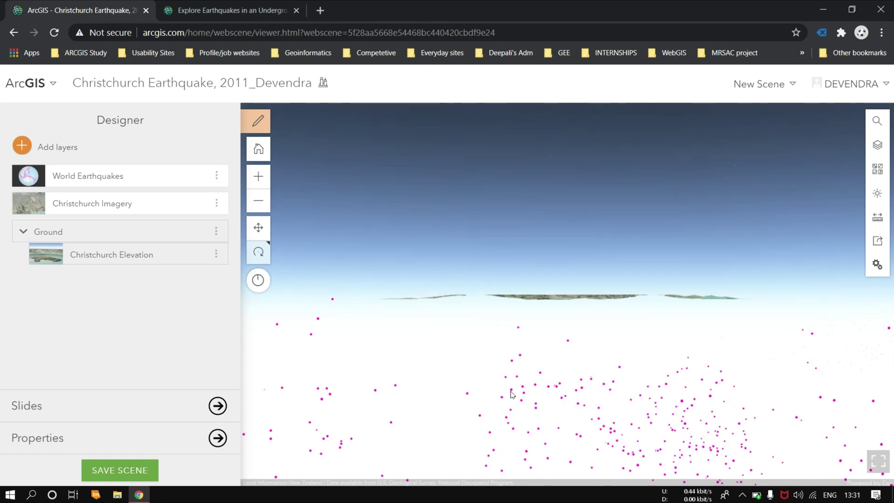
{"action": "double_click", "coordinate": [515, 325]}
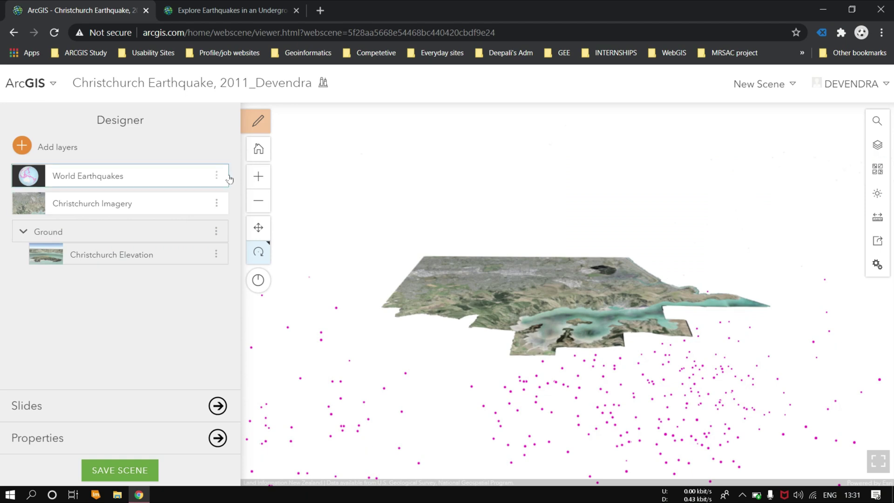
{"action": "left_click", "coordinate": [116, 185]}
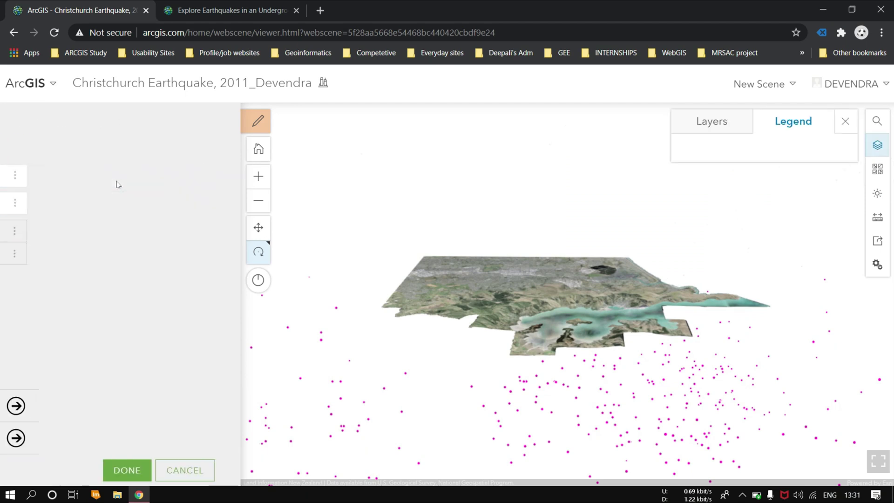
{"action": "left_click", "coordinate": [118, 277]}
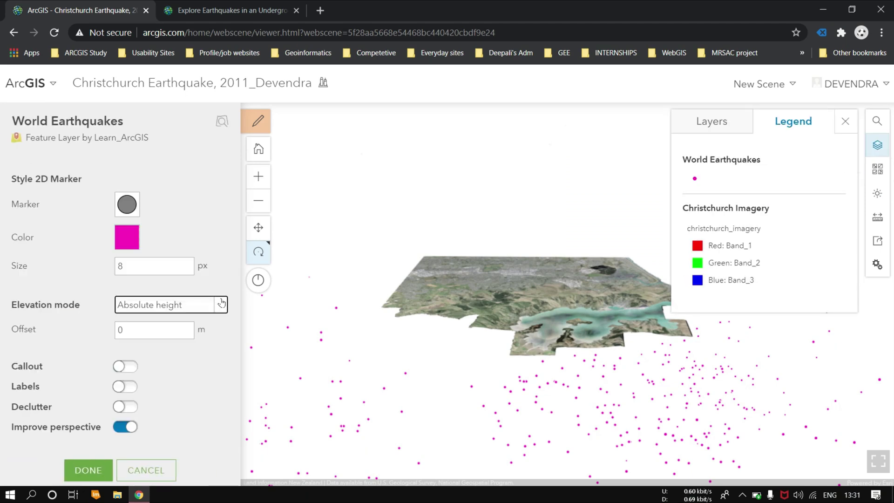
{"action": "left_click", "coordinate": [222, 303]}
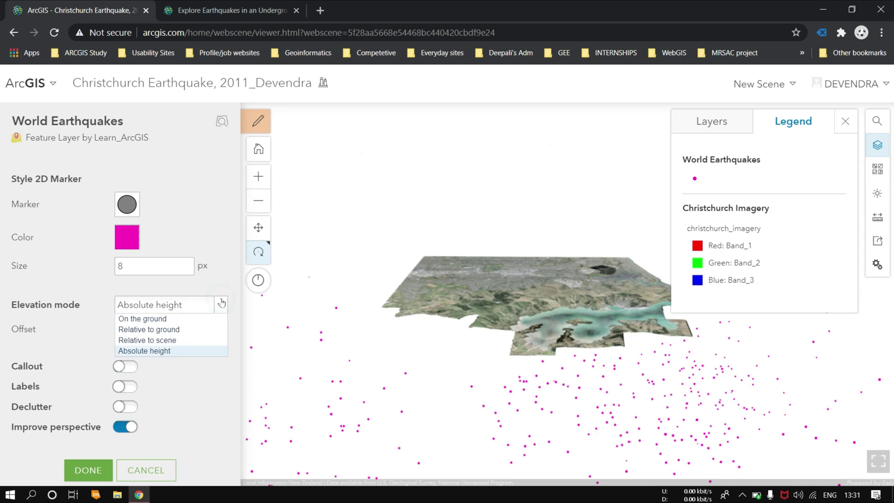
{"action": "left_click", "coordinate": [199, 318]}
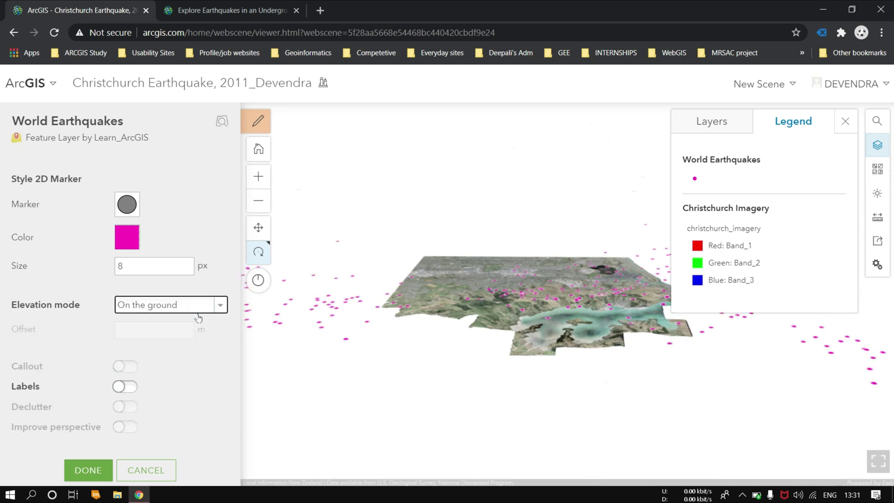
Step: Set the World Earthquakes markers' elevation mode to Absolute height, apply the layer style and save the scene
{"action": "left_click", "coordinate": [222, 305]}
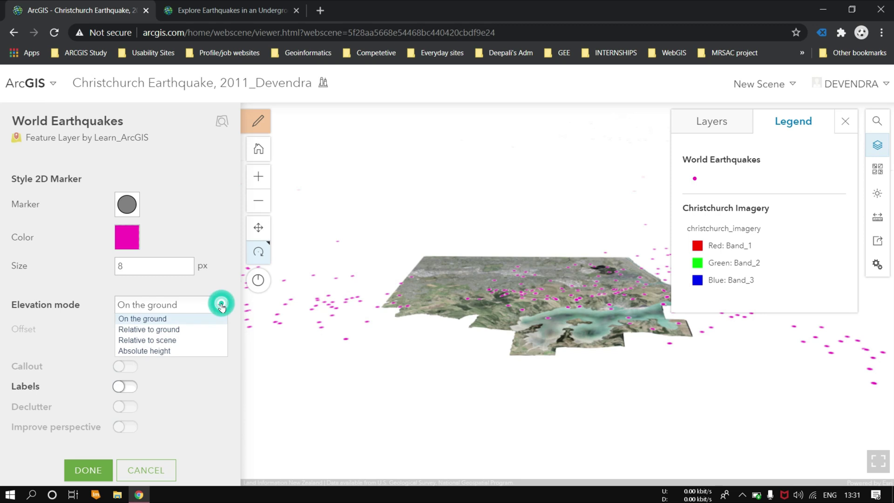
{"action": "left_click", "coordinate": [168, 351]}
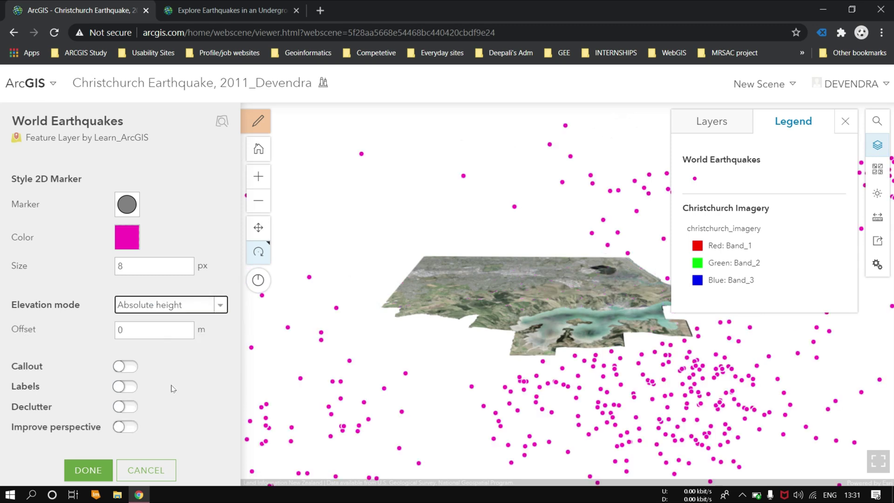
{"action": "left_click", "coordinate": [104, 471]}
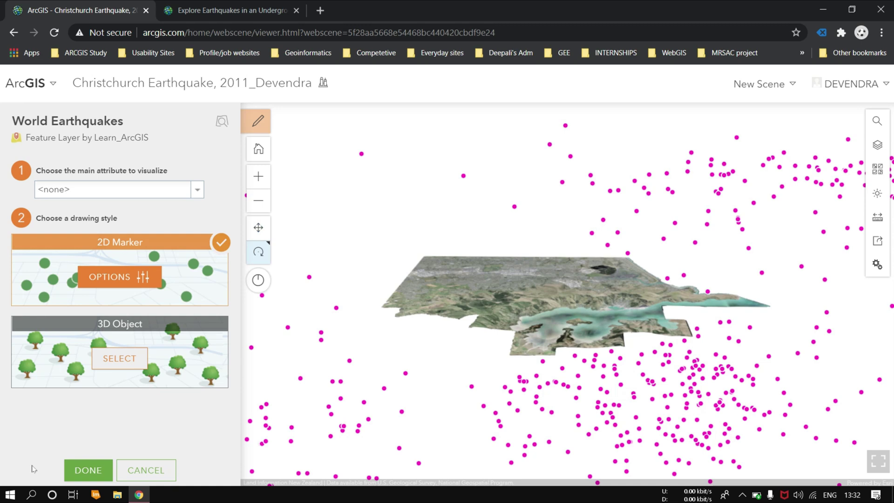
{"action": "left_click", "coordinate": [87, 471]}
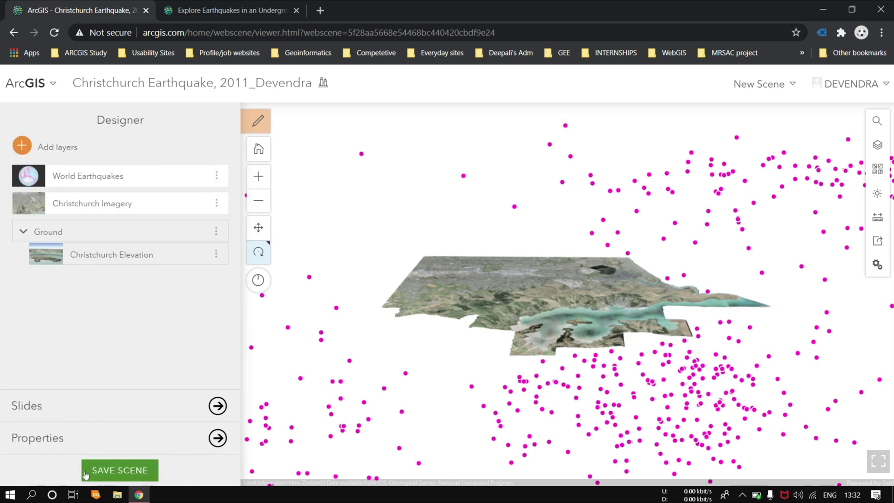
{"action": "left_click", "coordinate": [115, 471]}
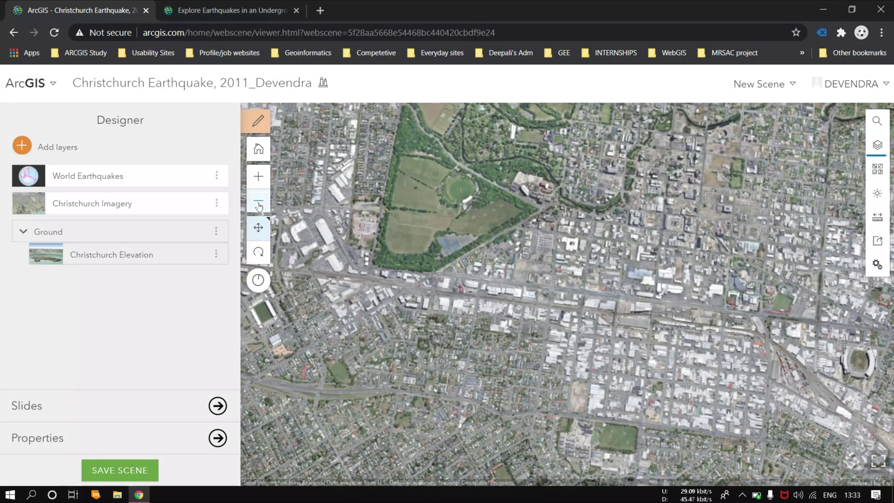
Step: Enable Clip to extent in the scene's properties, using a view that covers the city around the large central park
{"action": "left_click", "coordinate": [259, 202]}
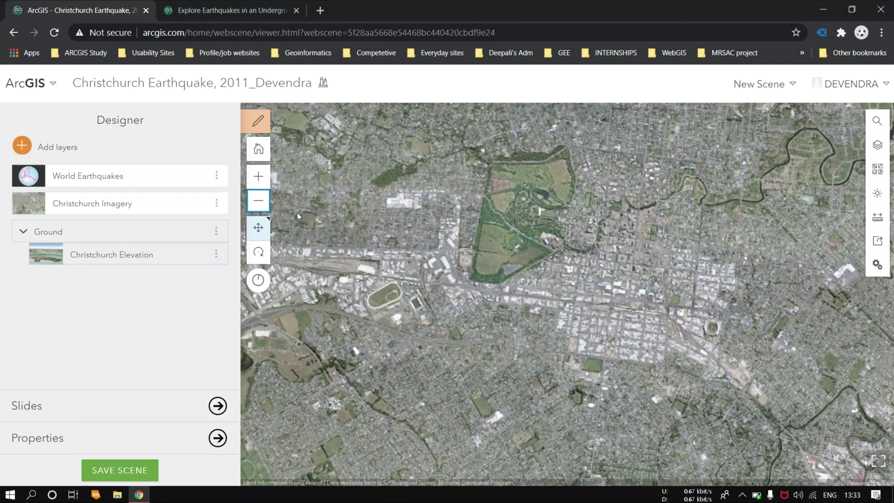
{"action": "left_click", "coordinate": [499, 391]}
{"action": "left_click", "coordinate": [217, 438]}
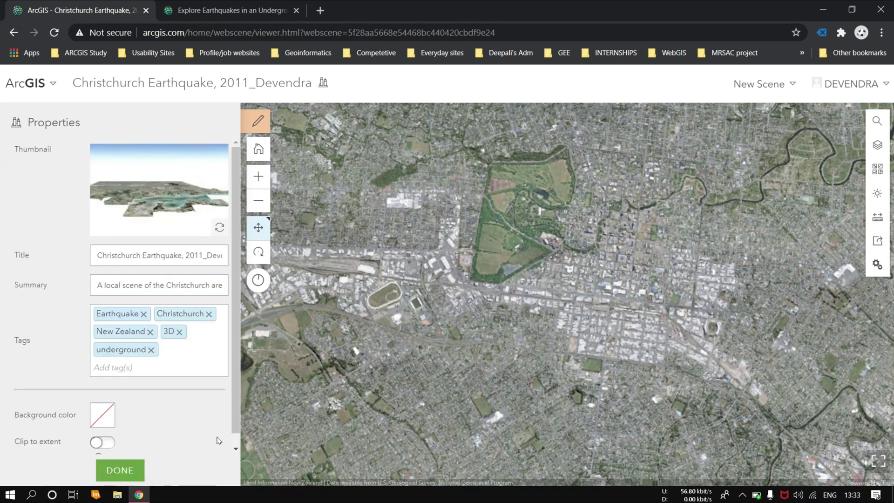
{"action": "scroll", "coordinate": [188, 399], "scroll_direction": "down", "scroll_amount": 1}
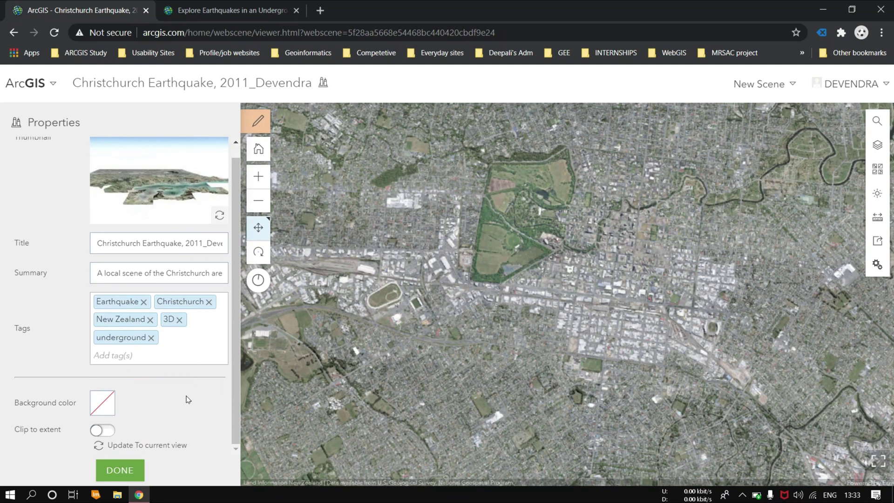
{"action": "left_click", "coordinate": [99, 432]}
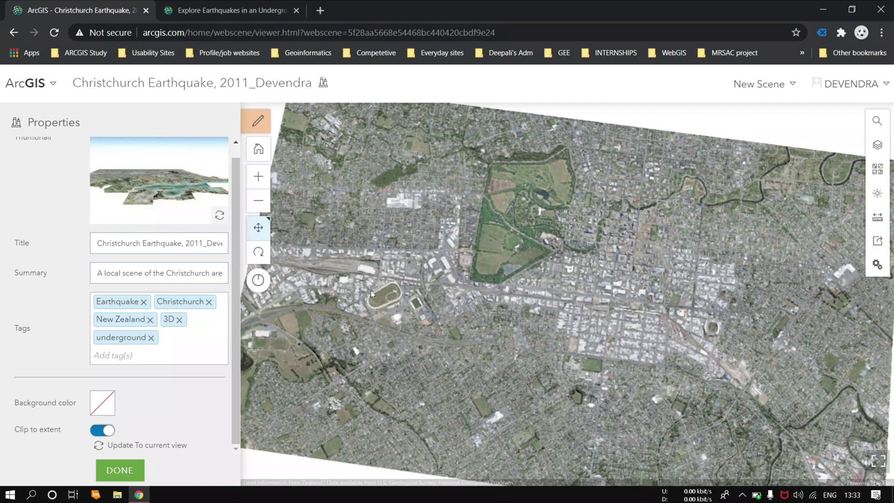
{"action": "left_click_drag", "start_coordinate": [398, 188], "coordinate": [388, 210]}
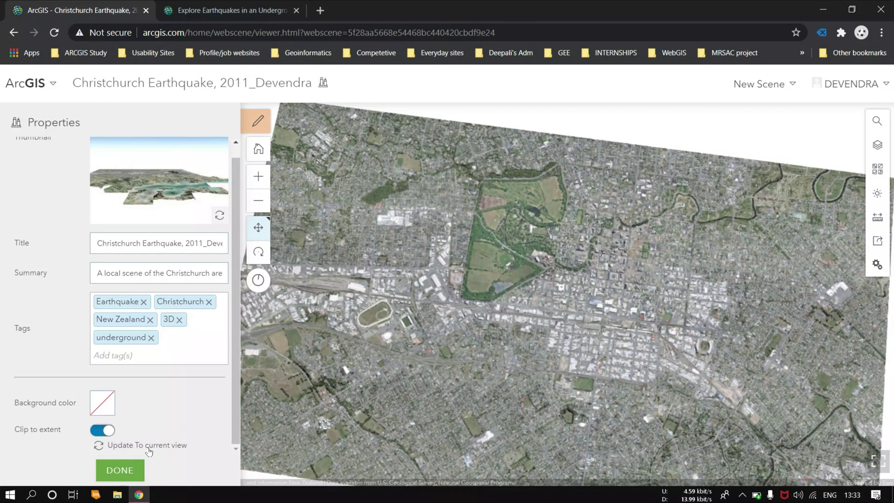
{"action": "left_click", "coordinate": [124, 471]}
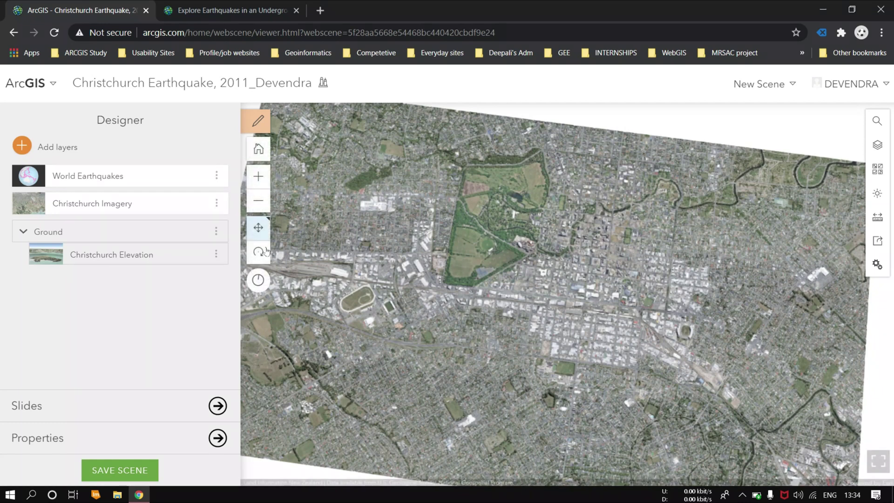
Step: Examine the clipped terrain block and the earthquake points beneath it from the side, from afar and from above
{"action": "left_click", "coordinate": [262, 250]}
{"action": "left_click_drag", "start_coordinate": [441, 348], "coordinate": [488, 320]}
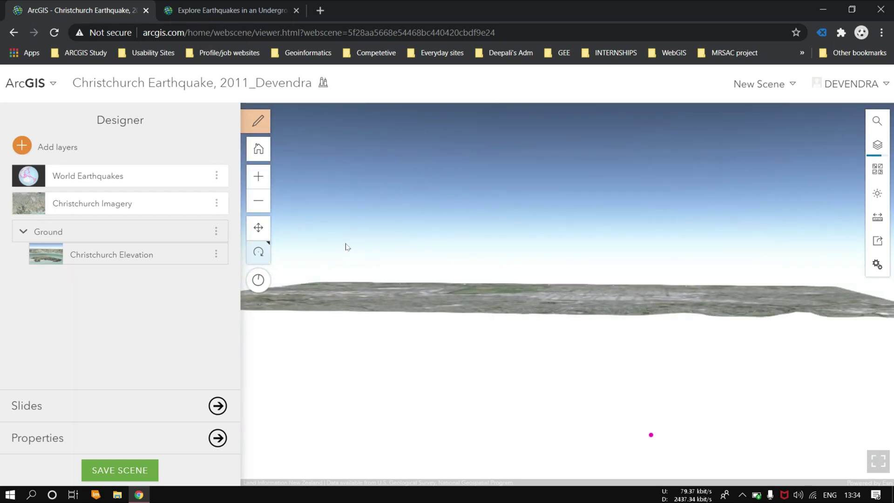
{"action": "left_click", "coordinate": [259, 202]}
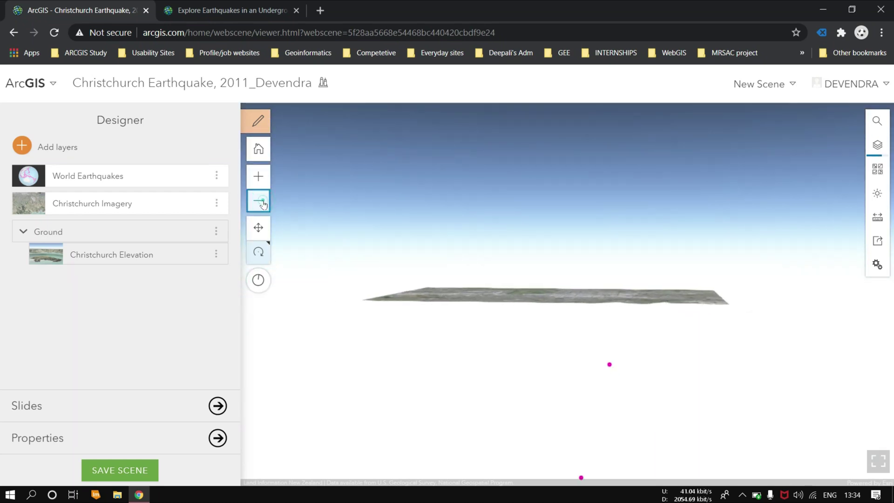
{"action": "left_click", "coordinate": [262, 202]}
{"action": "left_click", "coordinate": [262, 202]}
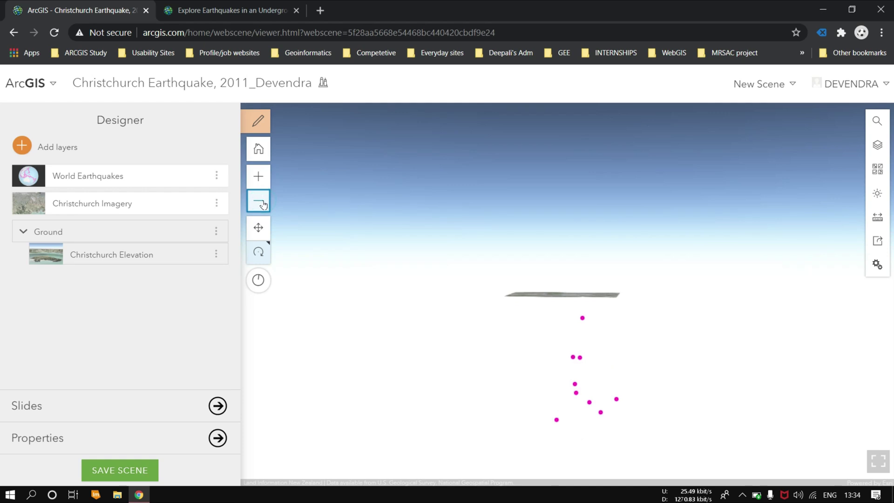
{"action": "left_click", "coordinate": [260, 184]}
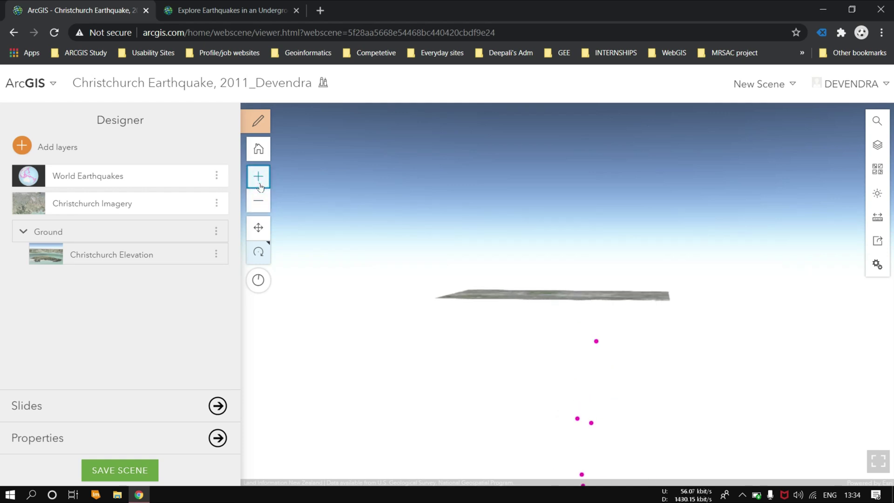
{"action": "left_click", "coordinate": [260, 184]}
{"action": "left_click", "coordinate": [259, 185]}
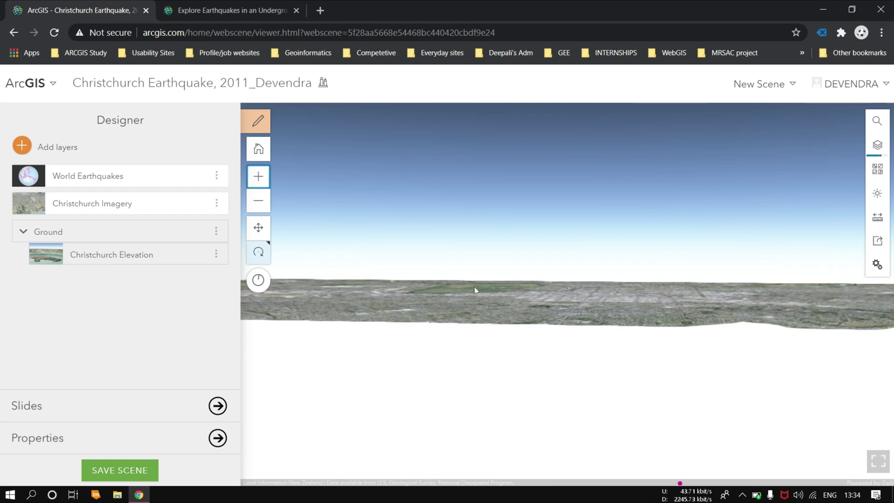
{"action": "right_click_drag", "start_coordinate": [474, 286], "coordinate": [478, 369]}
{"action": "mouse_move", "coordinate": [497, 387]}
{"action": "left_mouse_down"}
{"action": "mouse_move", "coordinate": [486, 277]}
{"action": "mouse_move", "coordinate": [501, 398]}
{"action": "left_mouse_up"}
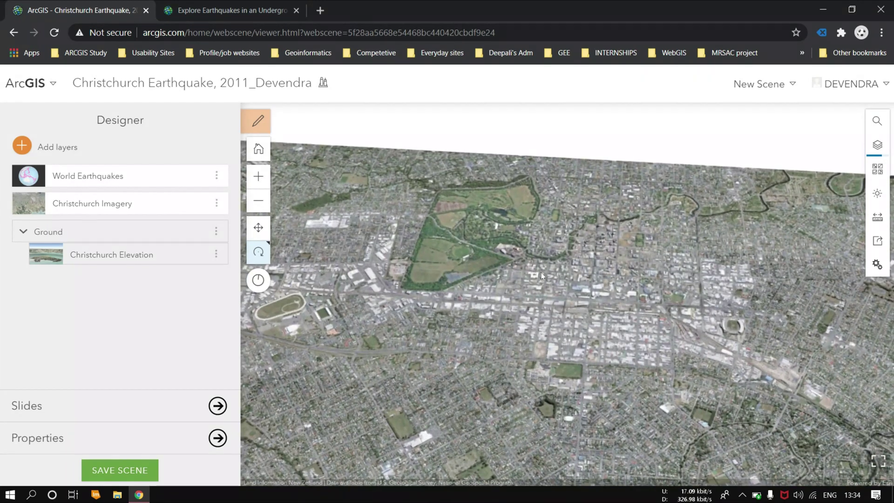
{"action": "left_click_drag", "start_coordinate": [540, 272], "coordinate": [586, 343]}
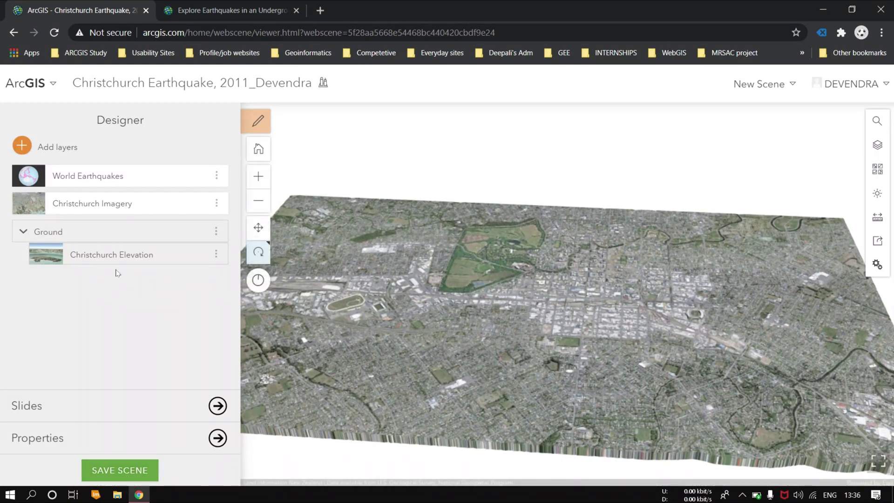
Step: Filter the World Earthquakes layer by Magnitude to a range of about 4.11 to 9.1 and apply the layer properties
{"action": "left_click", "coordinate": [217, 175]}
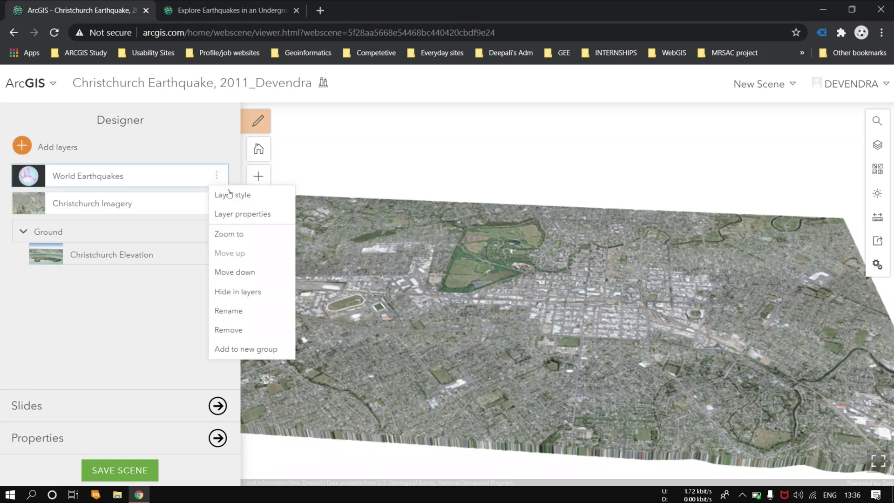
{"action": "left_click", "coordinate": [230, 211]}
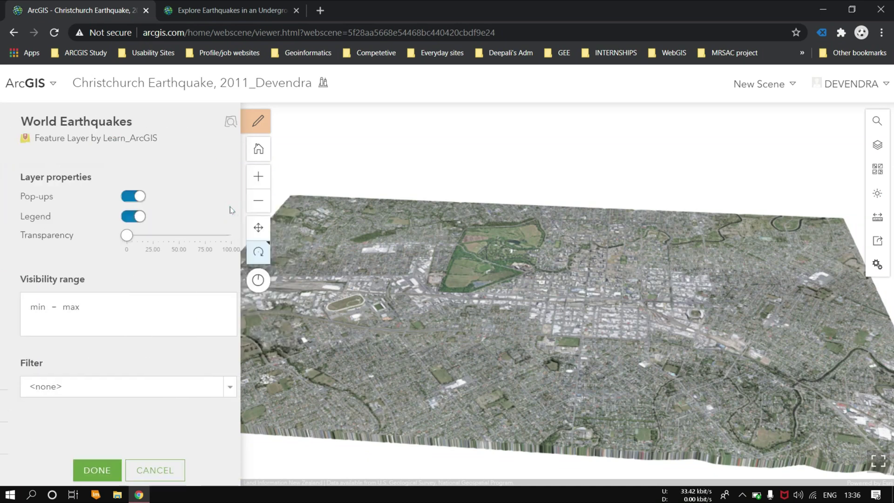
{"action": "left_click", "coordinate": [223, 385]}
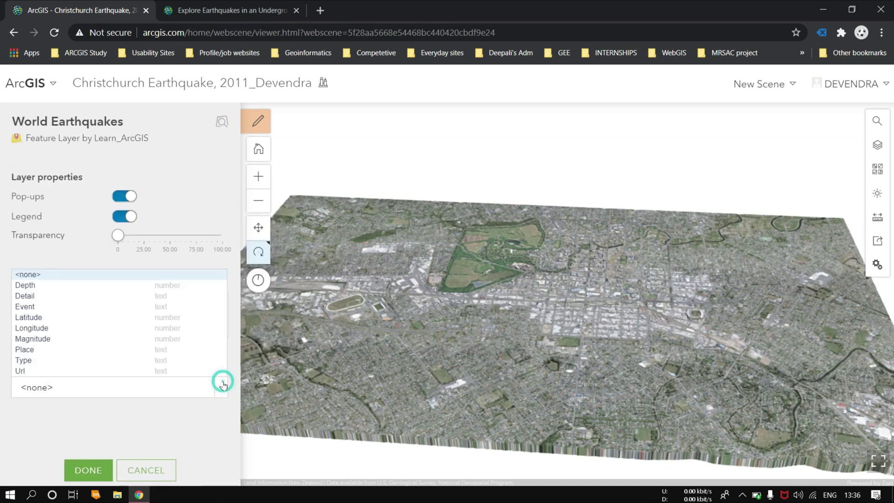
{"action": "left_click", "coordinate": [119, 339]}
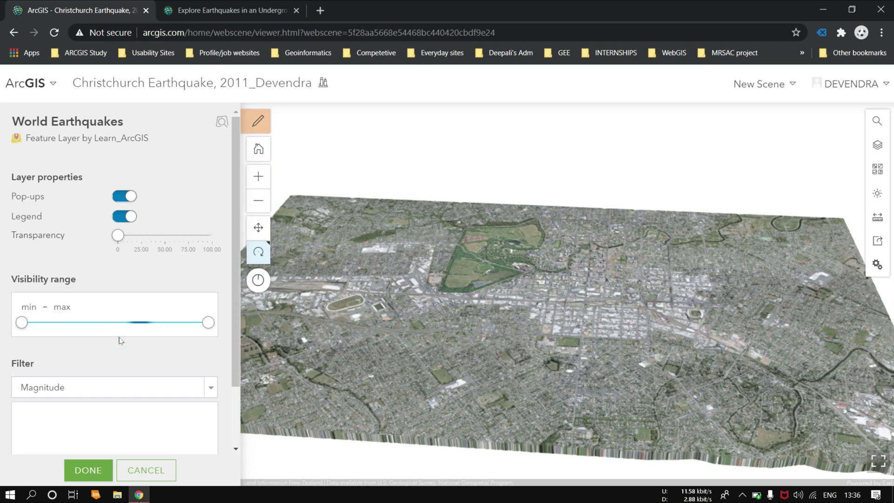
{"action": "scroll", "coordinate": [135, 362], "scroll_direction": "down", "scroll_amount": 1}
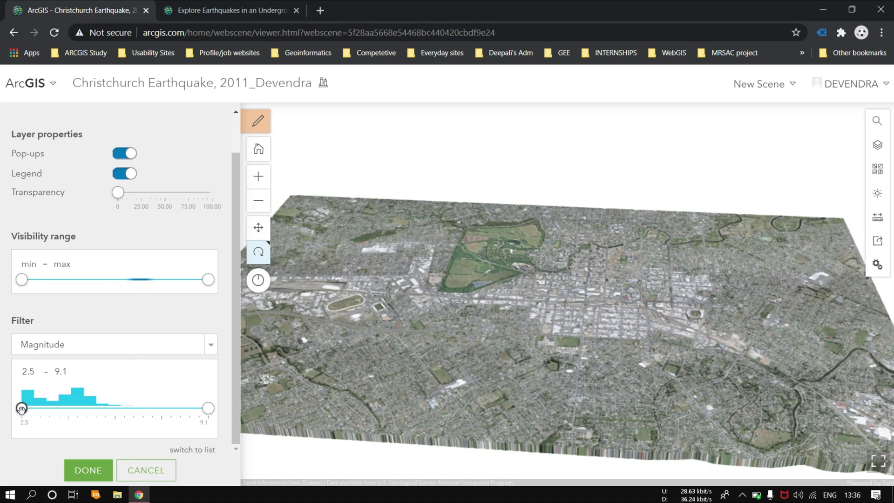
{"action": "left_click_drag", "start_coordinate": [22, 408], "coordinate": [67, 409]}
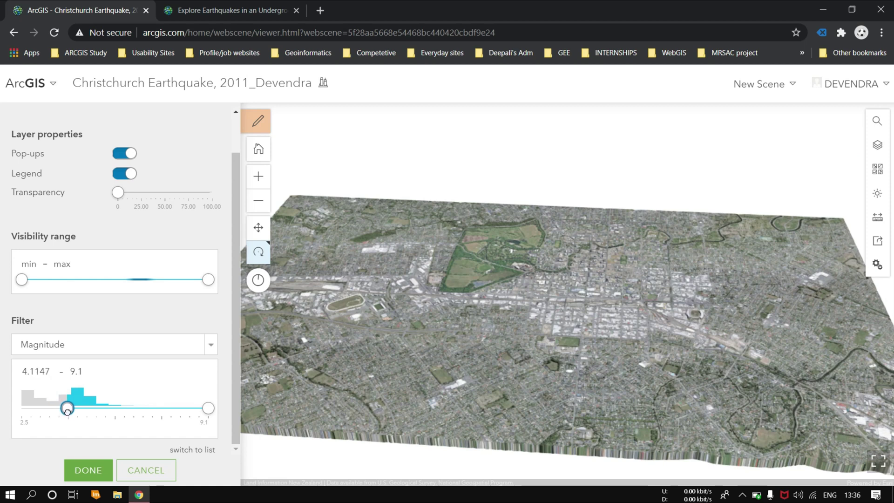
{"action": "left_click", "coordinate": [97, 471]}
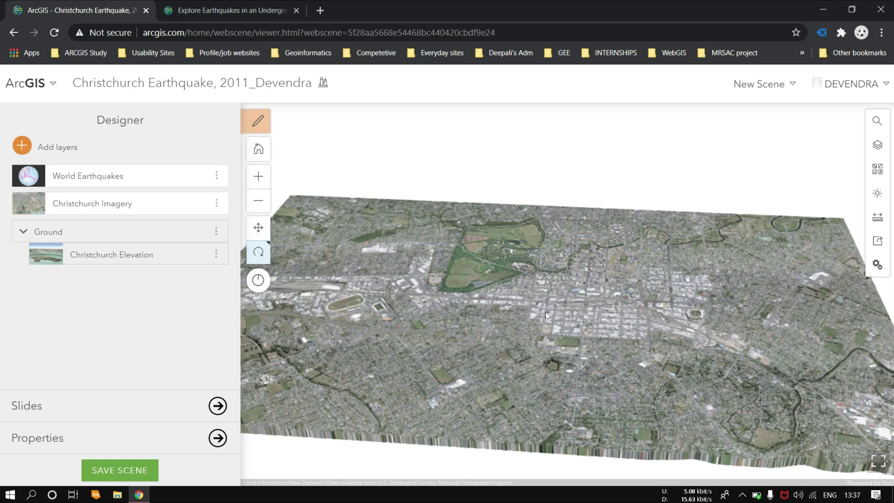
Step: Style the World Earthquakes layer by the Magnitude attribute using the 3D Counts and Amounts drawing style
{"action": "left_click", "coordinate": [138, 182]}
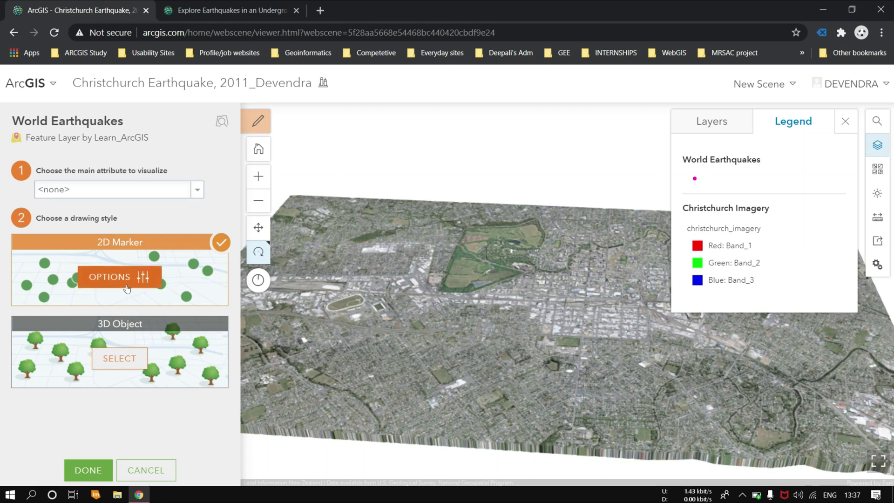
{"action": "left_click", "coordinate": [196, 189]}
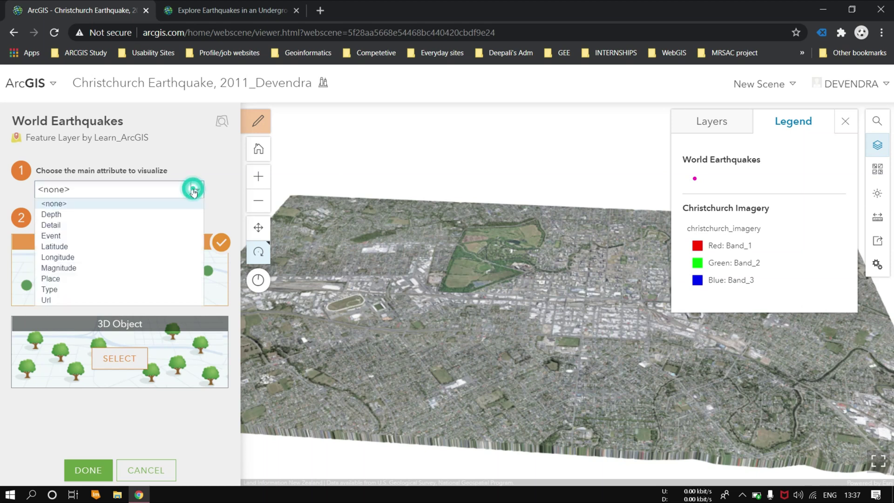
{"action": "left_click", "coordinate": [143, 268]}
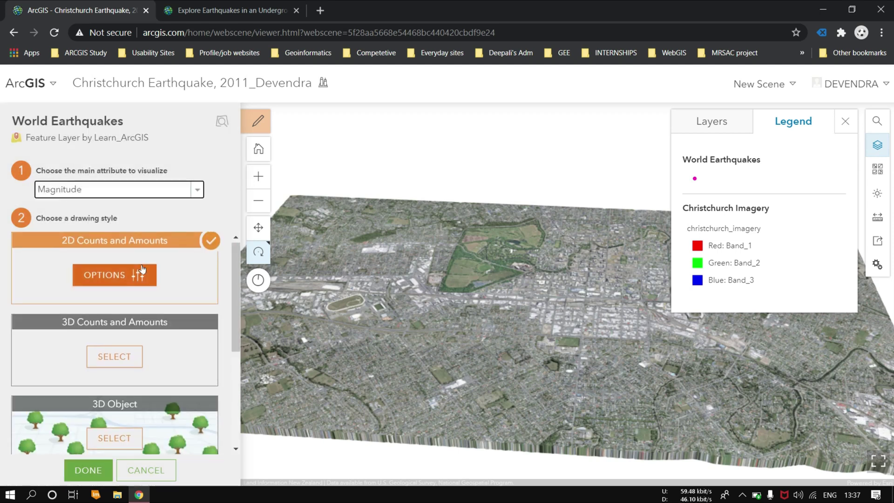
{"action": "left_click", "coordinate": [119, 356]}
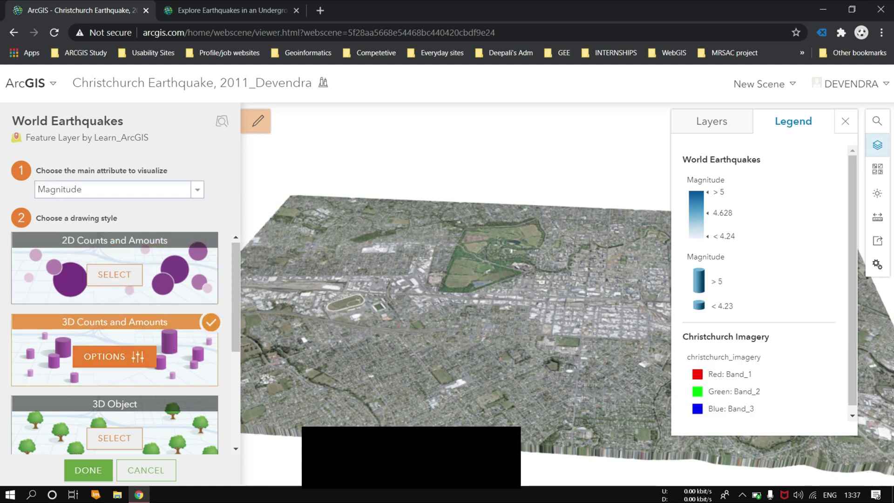
Step: Set the 3D earthquake symbols' size range to a minimum of 200 and a maximum of 1000
{"action": "left_click", "coordinate": [133, 357]}
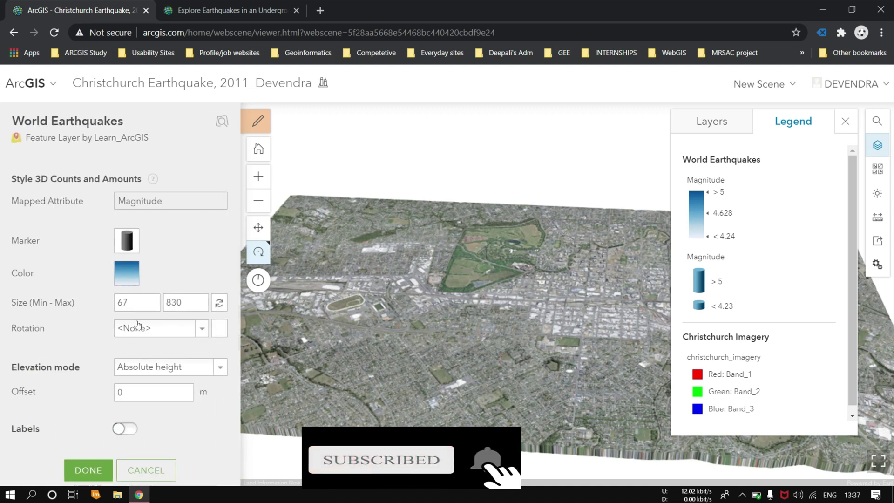
{"action": "left_click_drag", "start_coordinate": [133, 302], "coordinate": [96, 309]}
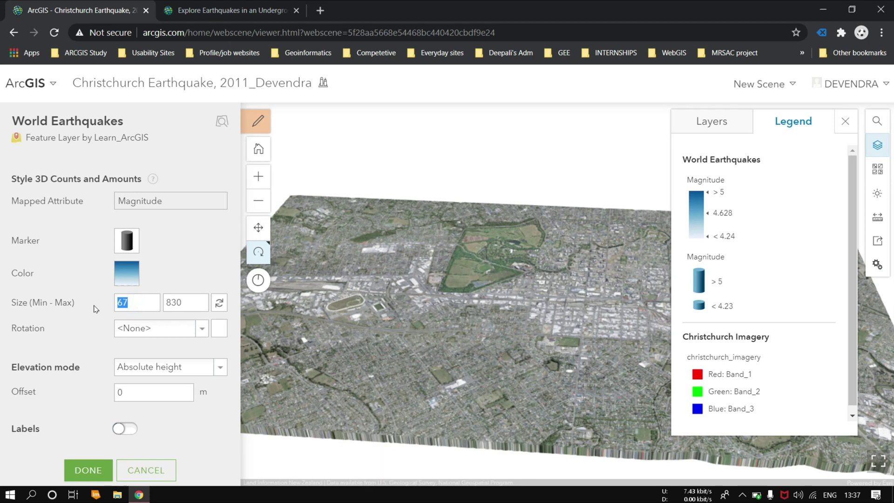
{"action": "type", "text": "200"}
{"action": "key", "text": "Tab"}
{"action": "type", "text": "100"}
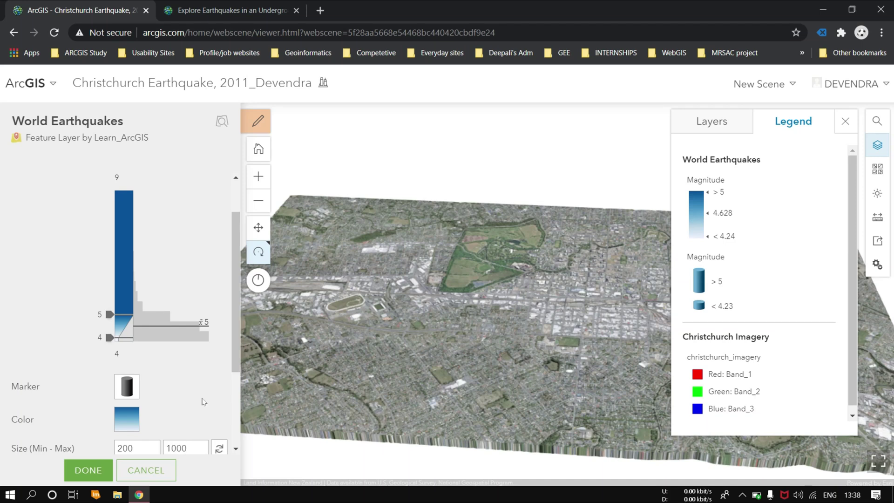
{"action": "scroll", "coordinate": [203, 401], "scroll_direction": "down", "scroll_amount": 2}
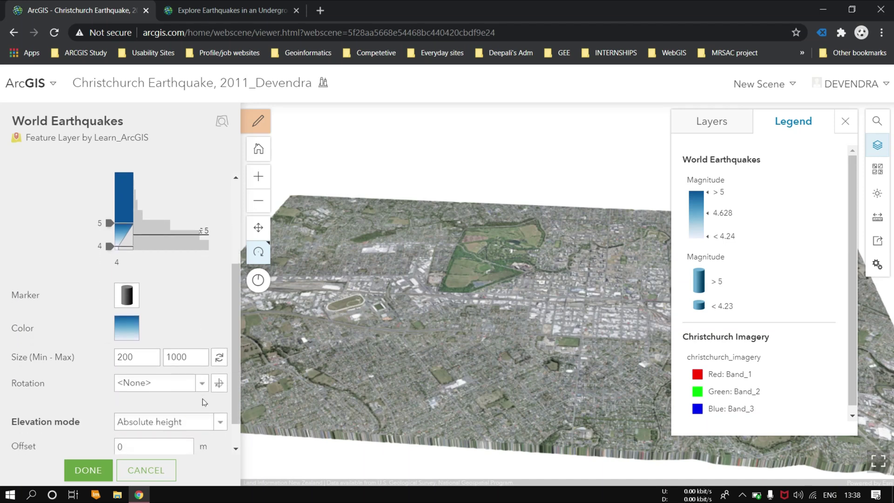
{"action": "key", "text": "ctrl+a"}
{"action": "type", "text": "1"}
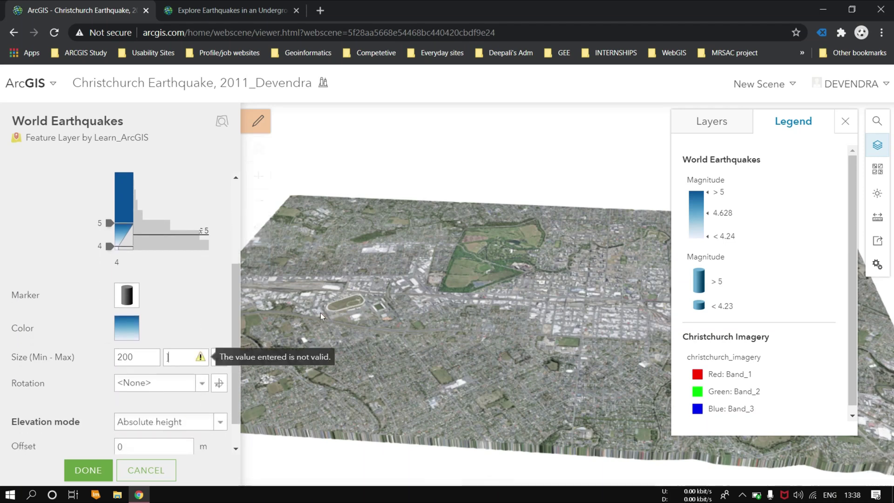
{"action": "key", "text": "BackSpace"}
{"action": "type", "text": "1000"}
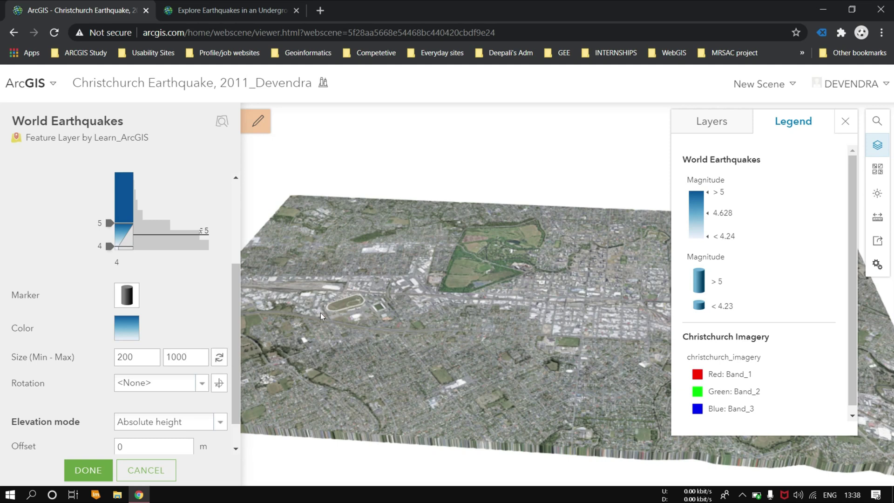
Step: Change the earthquake marker to the sphere basic shape and raise the upper magnitude threshold to about 5.75
{"action": "left_click", "coordinate": [130, 295]}
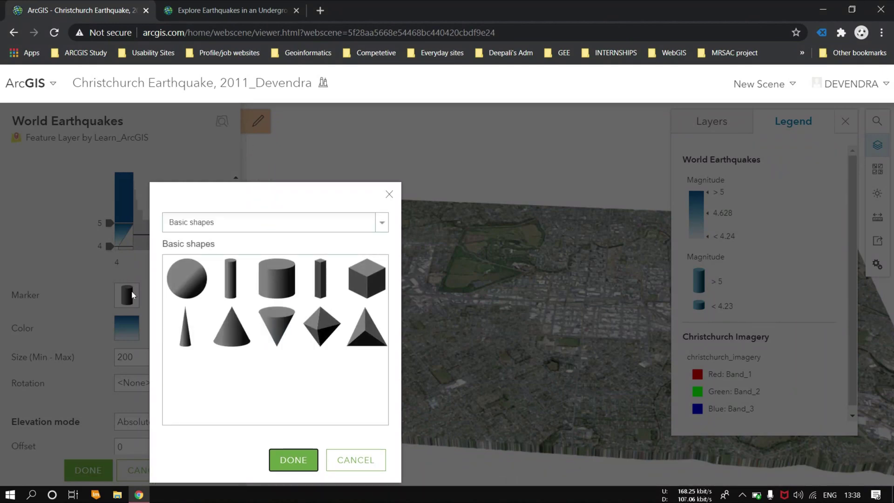
{"action": "left_click", "coordinate": [172, 278]}
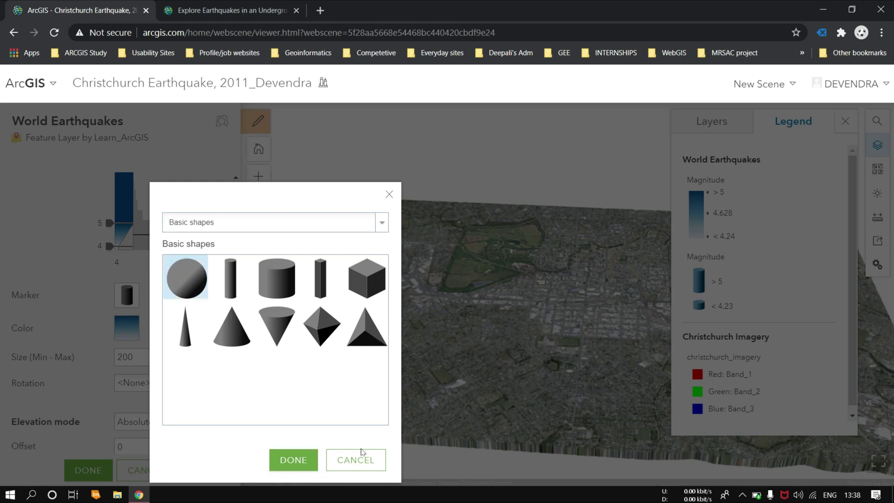
{"action": "left_click", "coordinate": [292, 460]}
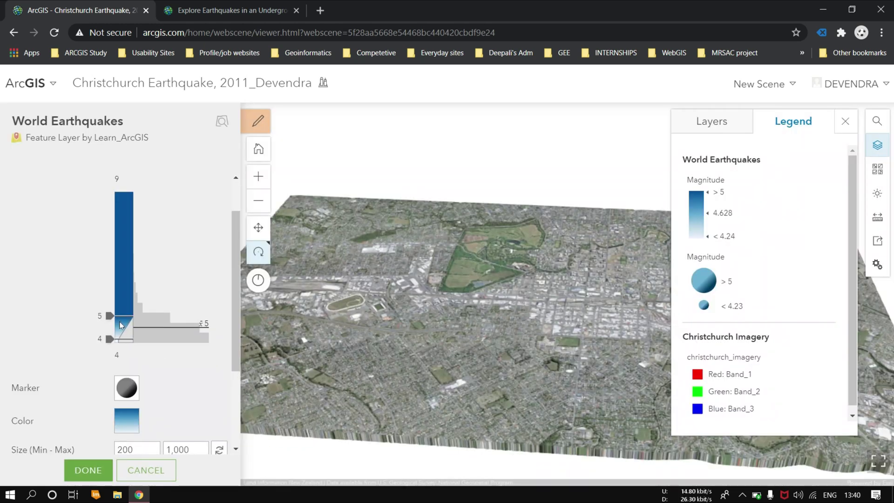
{"action": "left_click_drag", "start_coordinate": [110, 315], "coordinate": [108, 293]}
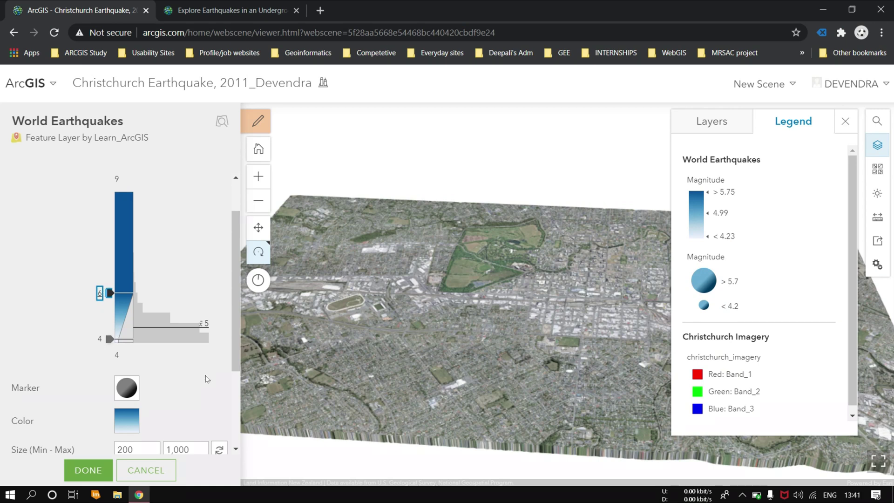
Step: Turn on labels for the World Earthquakes layer and use Magnitude as the label text
{"action": "scroll", "coordinate": [207, 379], "scroll_direction": "down", "scroll_amount": 3}
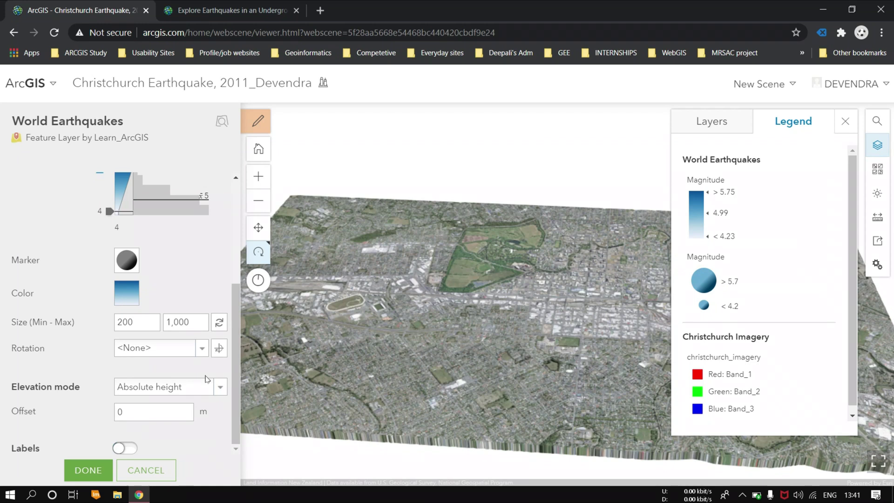
{"action": "left_click", "coordinate": [130, 448]}
{"action": "scroll", "coordinate": [168, 443], "scroll_direction": "down", "scroll_amount": 3}
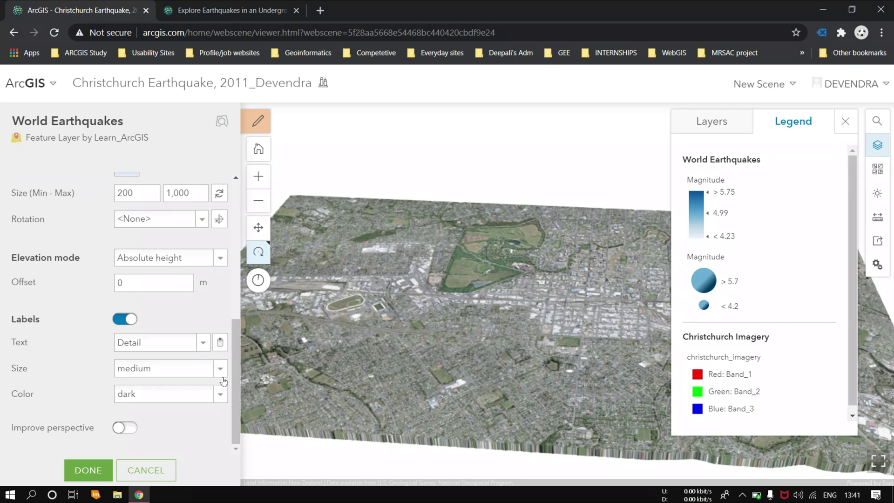
{"action": "left_click", "coordinate": [193, 346]}
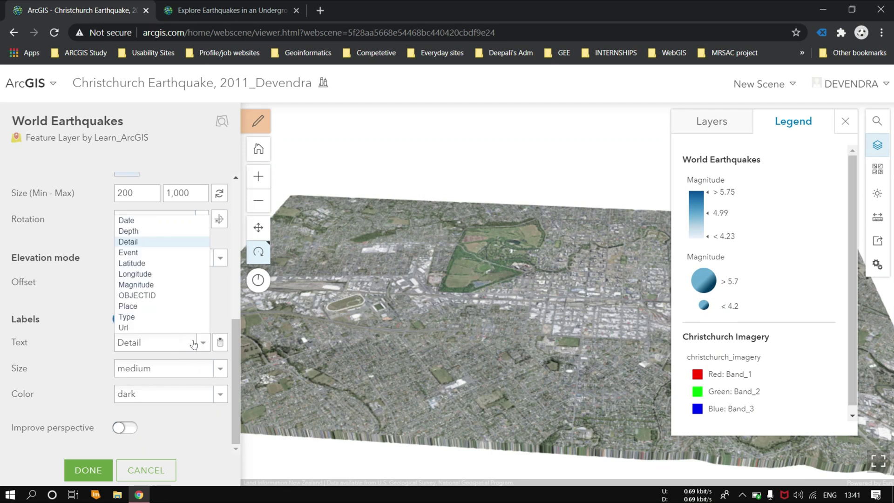
{"action": "left_click", "coordinate": [161, 285]}
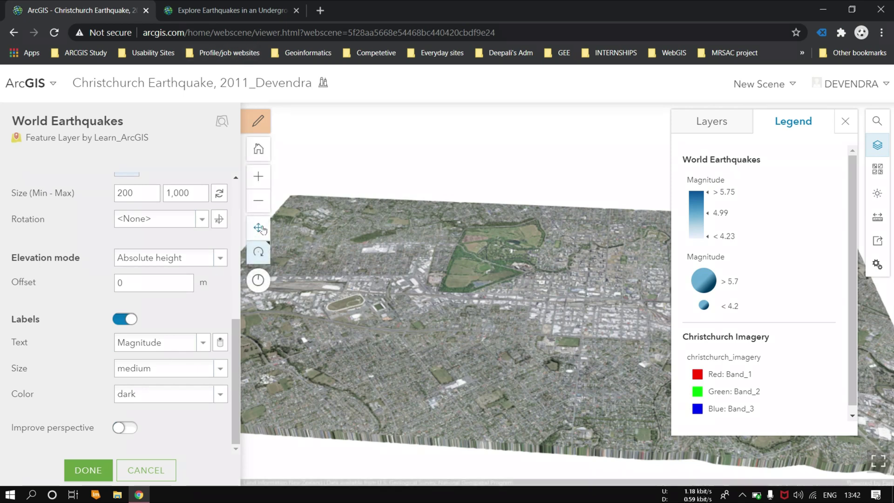
Step: Examine the earthquake spheres beneath the clipped terrain and the pop-up details of individual earthquakes
{"action": "left_click", "coordinate": [259, 228]}
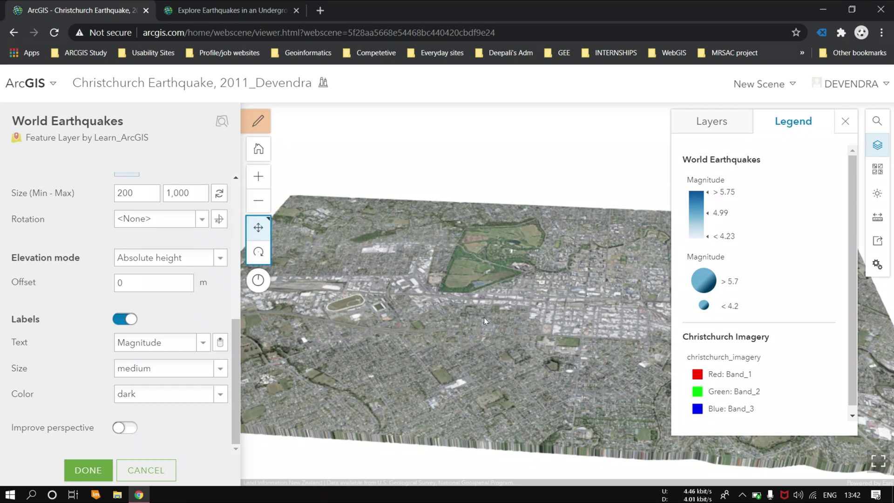
{"action": "scroll", "coordinate": [484, 317], "scroll_direction": "down", "scroll_amount": 5}
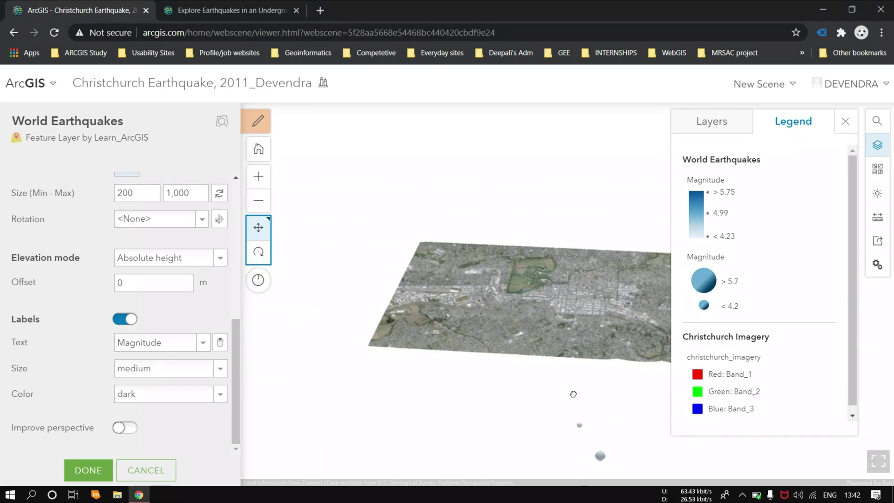
{"action": "left_click_drag", "start_coordinate": [593, 414], "coordinate": [529, 299]}
{"action": "left_click", "coordinate": [530, 303]}
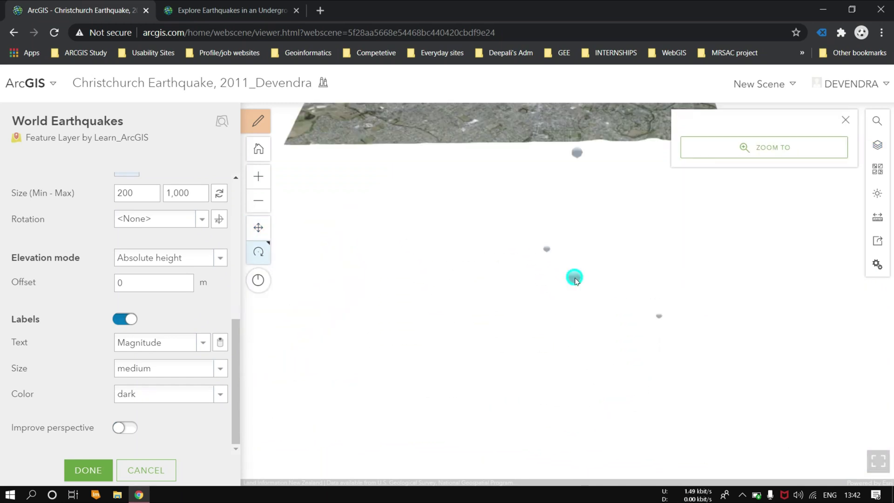
{"action": "left_click", "coordinate": [546, 250]}
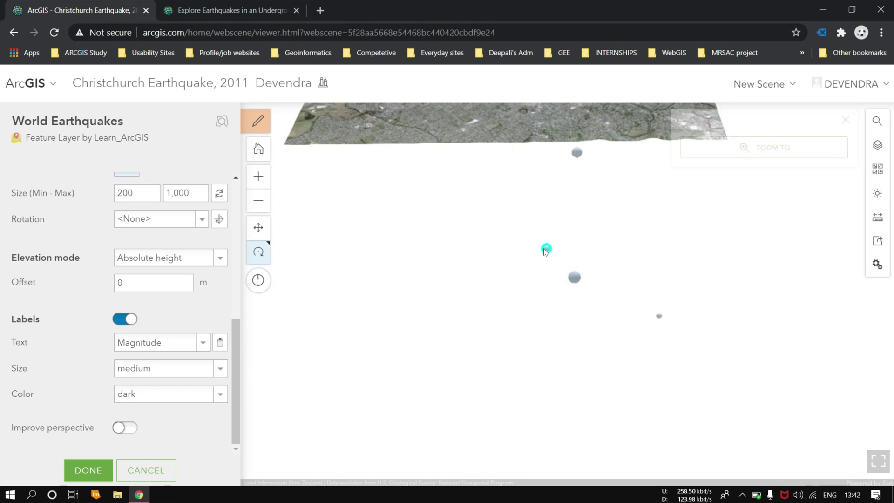
{"action": "left_click", "coordinate": [575, 279]}
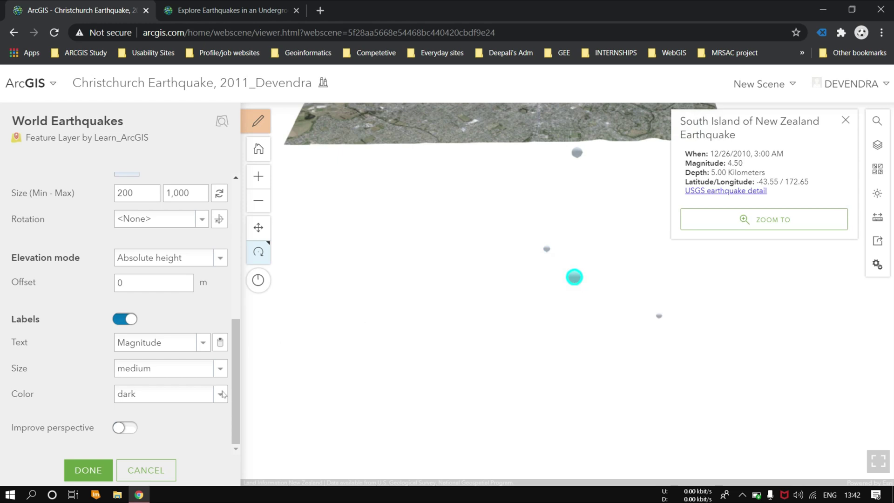
Step: Apply the World Earthquakes layer style and save the scene with its current state as the initial state
{"action": "left_click", "coordinate": [88, 470]}
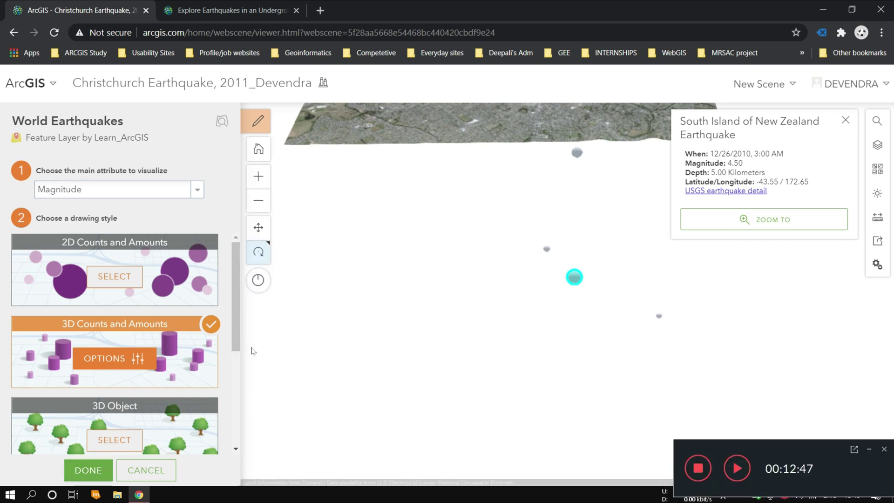
{"action": "left_click", "coordinate": [99, 468]}
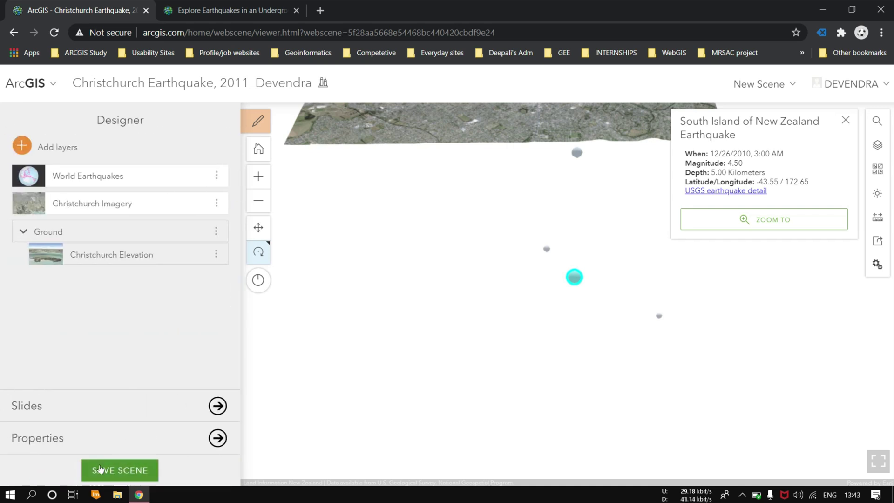
{"action": "left_click", "coordinate": [100, 468]}
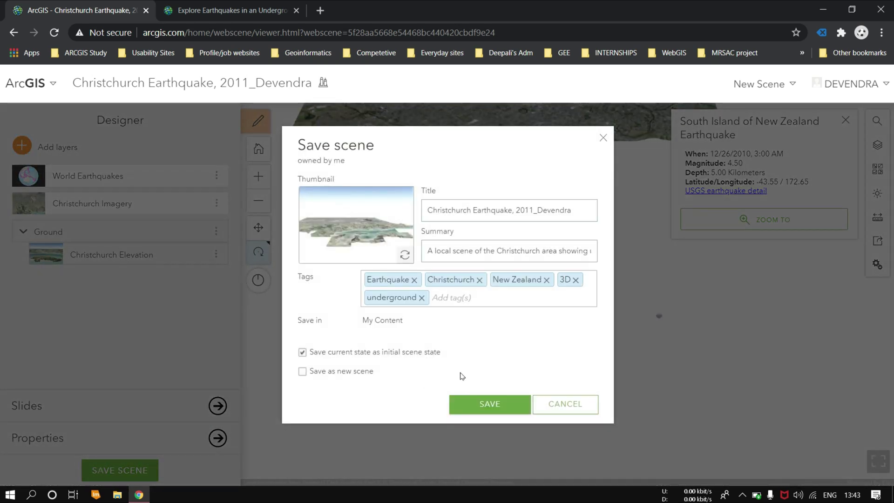
{"action": "left_click", "coordinate": [484, 399]}
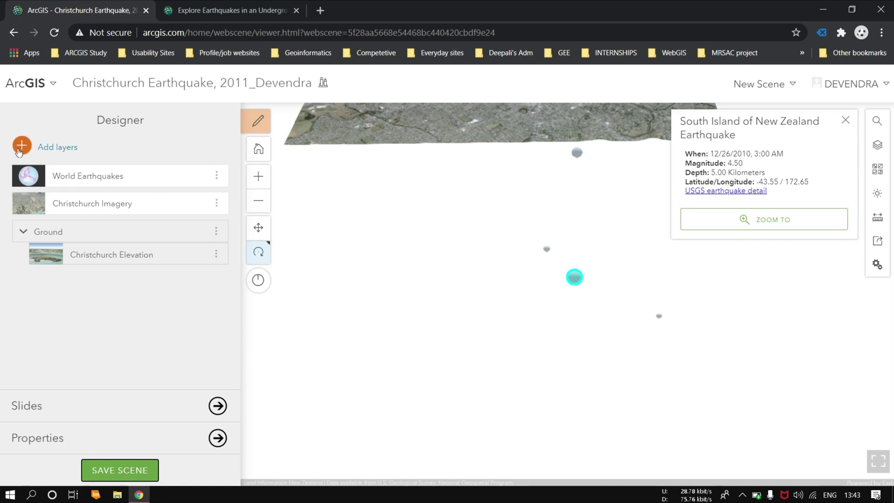
Step: Search ArcGIS Online for "Christchurch Landmarks owner: Learn_ArcGIS" and add the Christchurch Landmarks layer to the scene
{"action": "left_click_drag", "start_coordinate": [373, 152], "coordinate": [406, 201]}
{"action": "left_click_drag", "start_coordinate": [538, 193], "coordinate": [519, 276]}
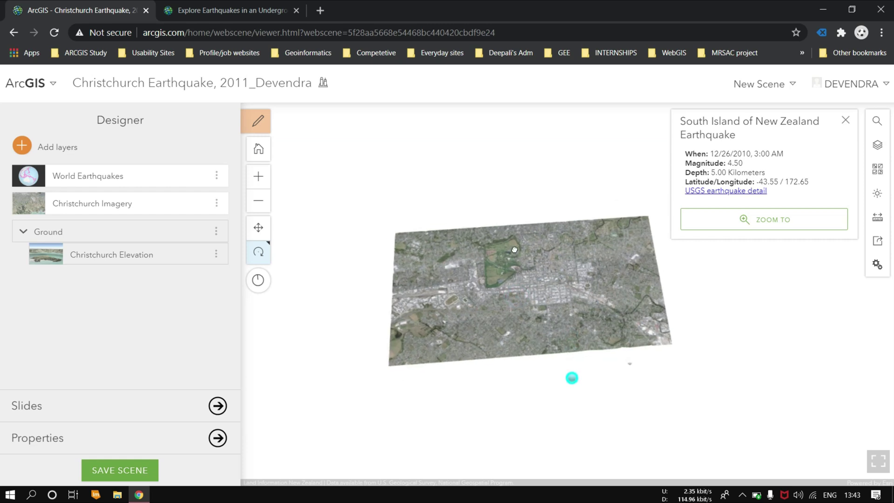
{"action": "left_click_drag", "start_coordinate": [515, 252], "coordinate": [512, 219]}
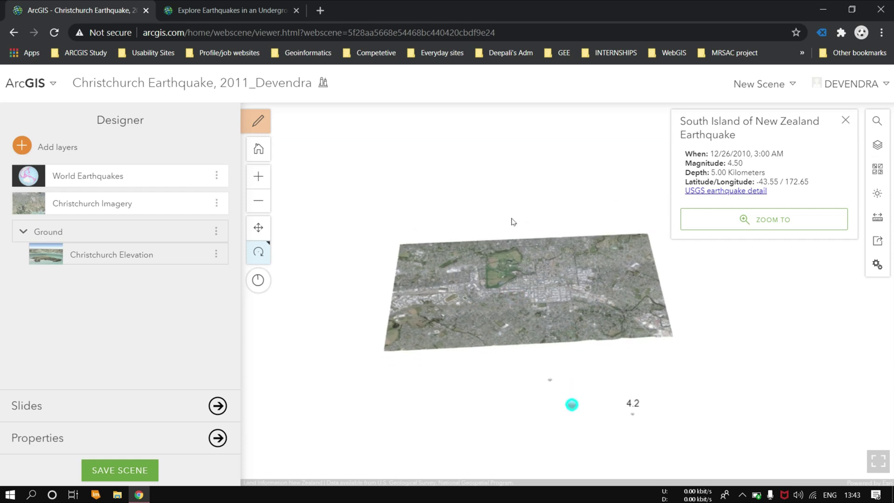
{"action": "left_click", "coordinate": [47, 146]}
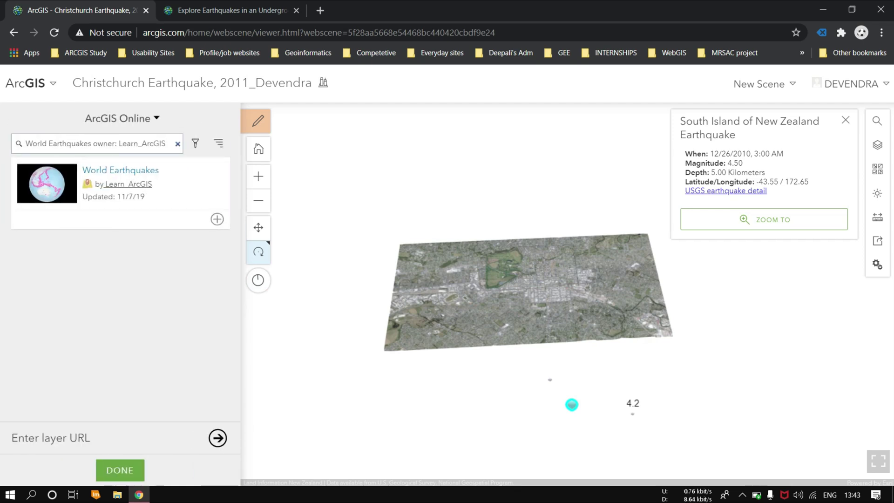
{"action": "left_click", "coordinate": [177, 144]}
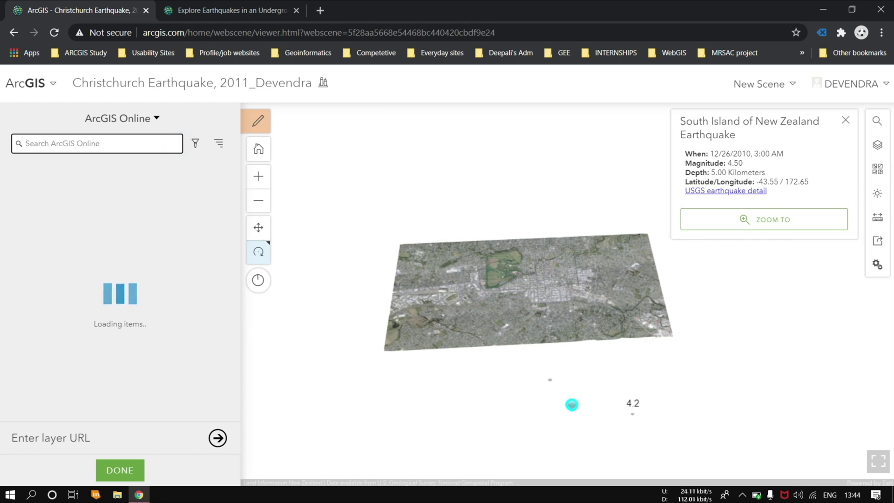
{"action": "type", "text": "Christchurch Landmarks owner: Learn_ArcGIS"}
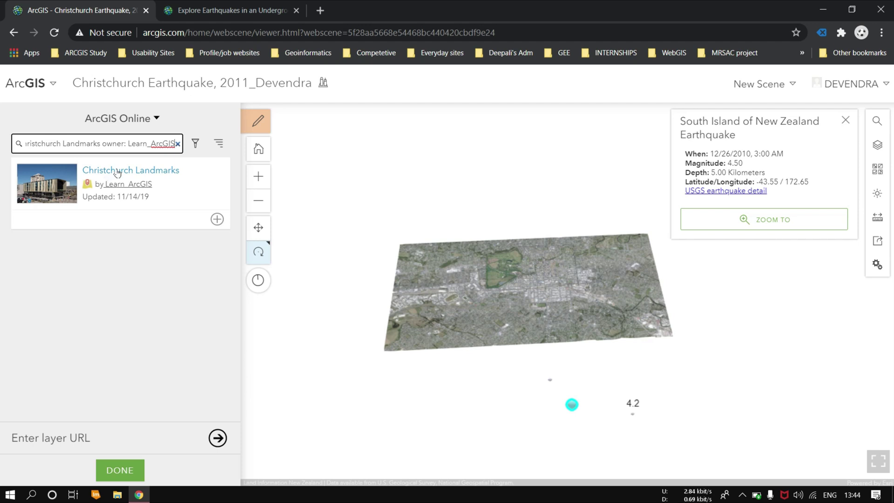
{"action": "left_click", "coordinate": [217, 219]}
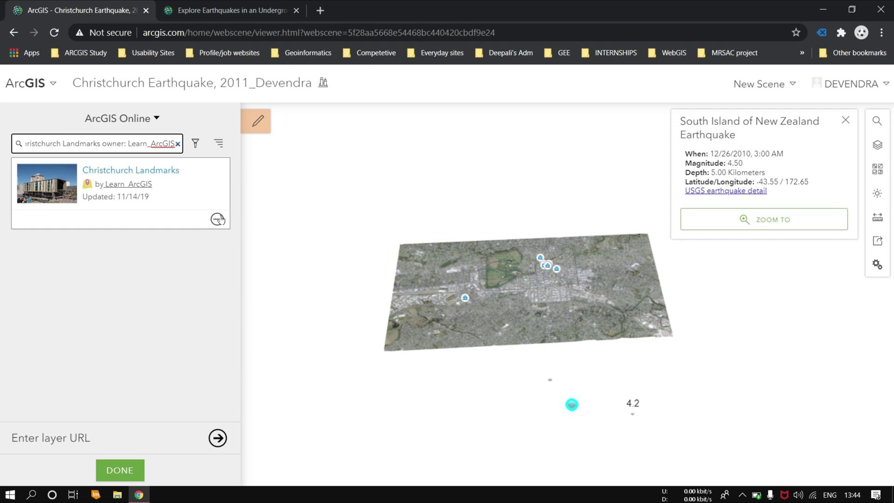
{"action": "left_click", "coordinate": [120, 470]}
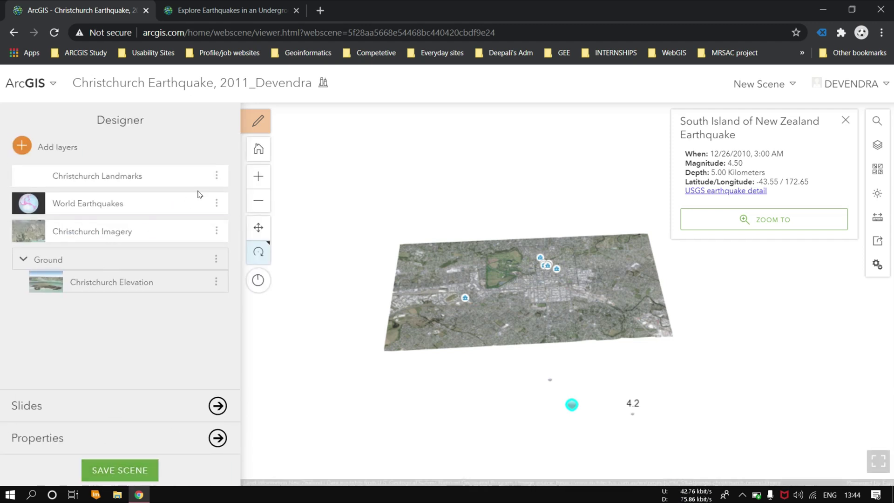
Step: Style the Christchurch Landmarks layer as 2D markers with medium, light labels showing Name, and apply the style
{"action": "left_click", "coordinate": [138, 185]}
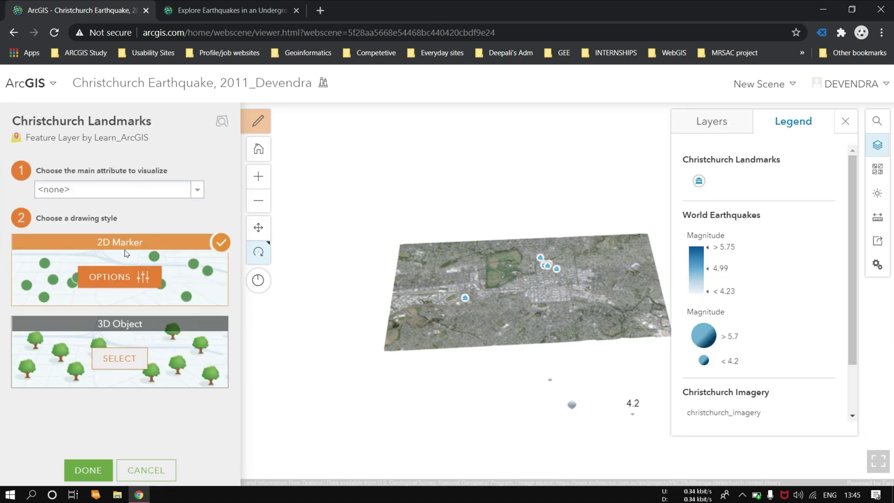
{"action": "left_click", "coordinate": [123, 279]}
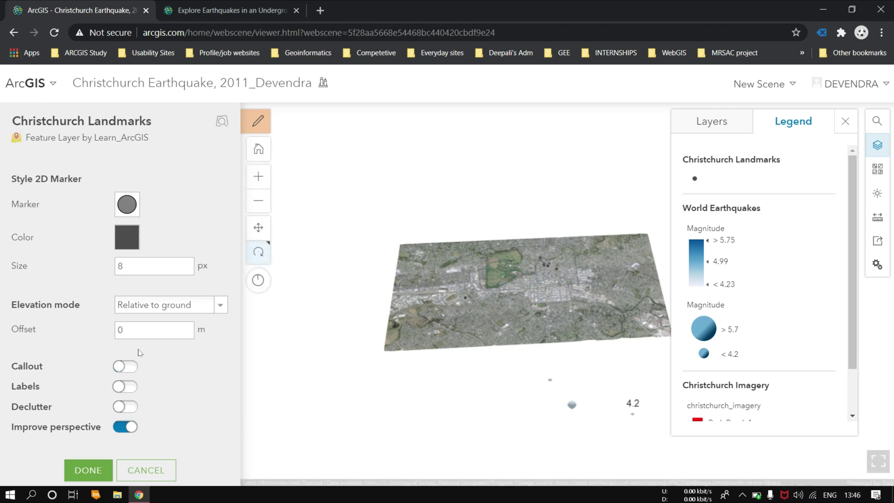
{"action": "left_click", "coordinate": [128, 387]}
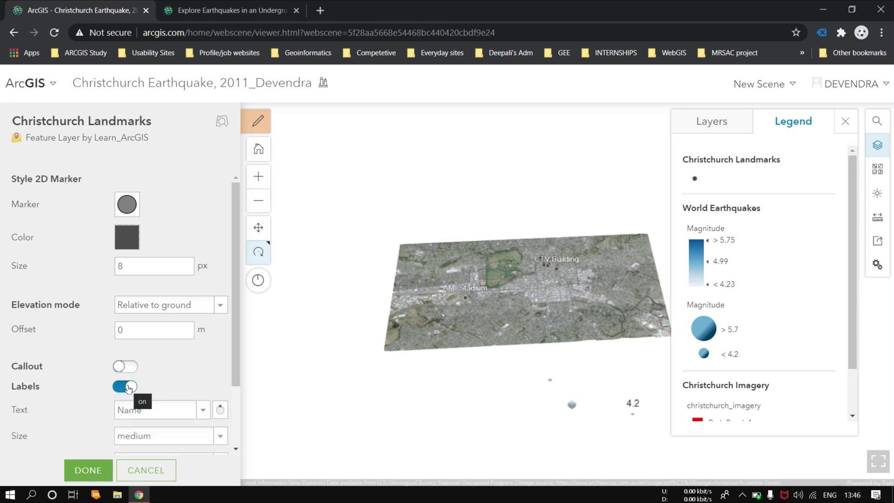
{"action": "scroll", "coordinate": [129, 388], "scroll_direction": "down", "scroll_amount": 2}
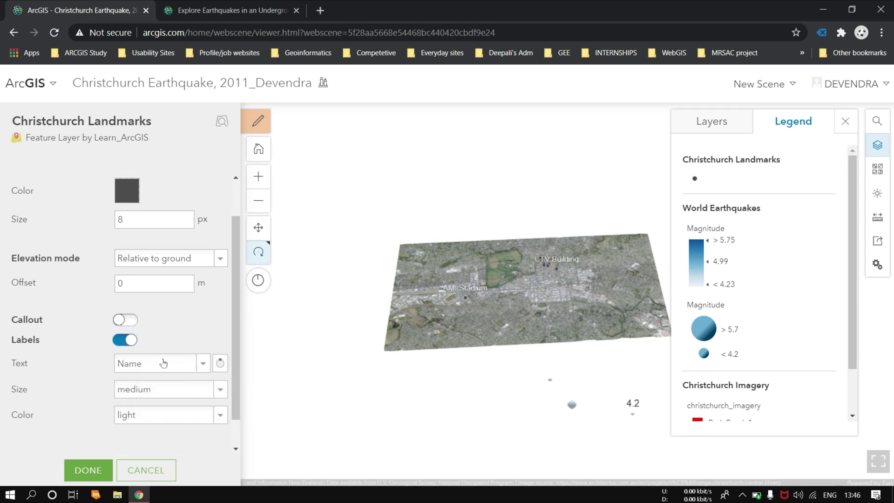
{"action": "left_click", "coordinate": [163, 364]}
{"action": "left_click", "coordinate": [163, 362]}
{"action": "left_click", "coordinate": [218, 414]}
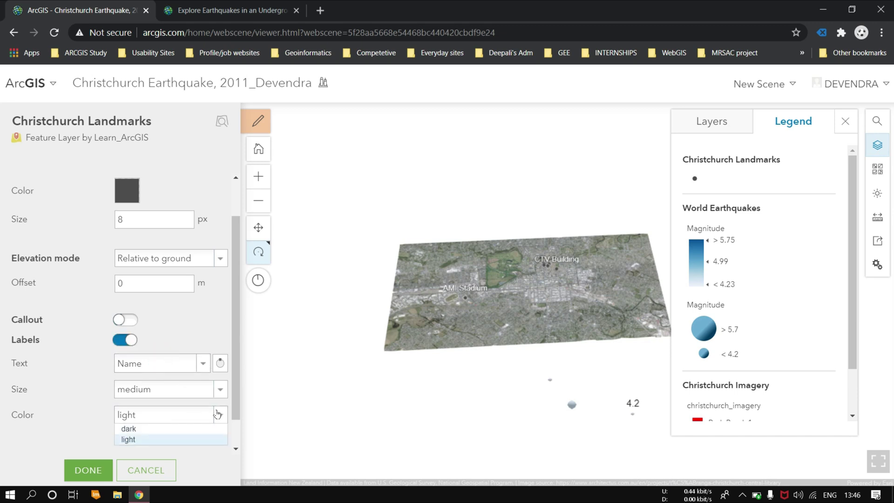
{"action": "left_click", "coordinate": [218, 414]}
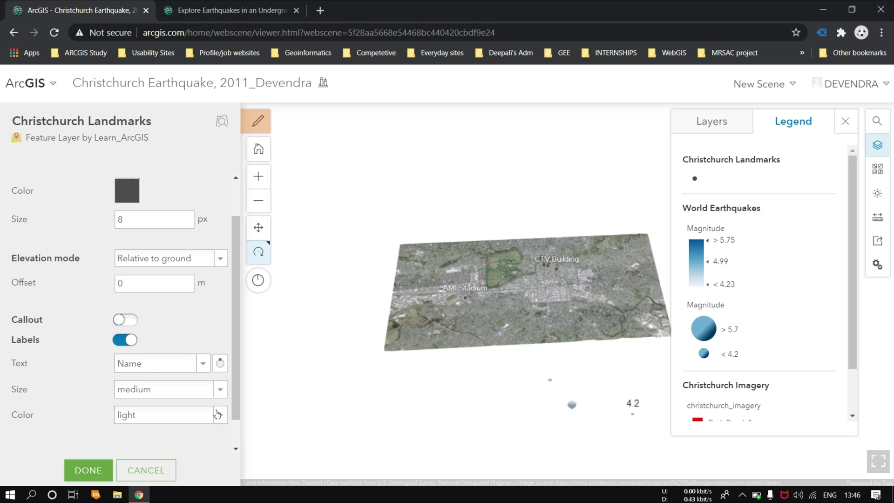
{"action": "left_click", "coordinate": [93, 465]}
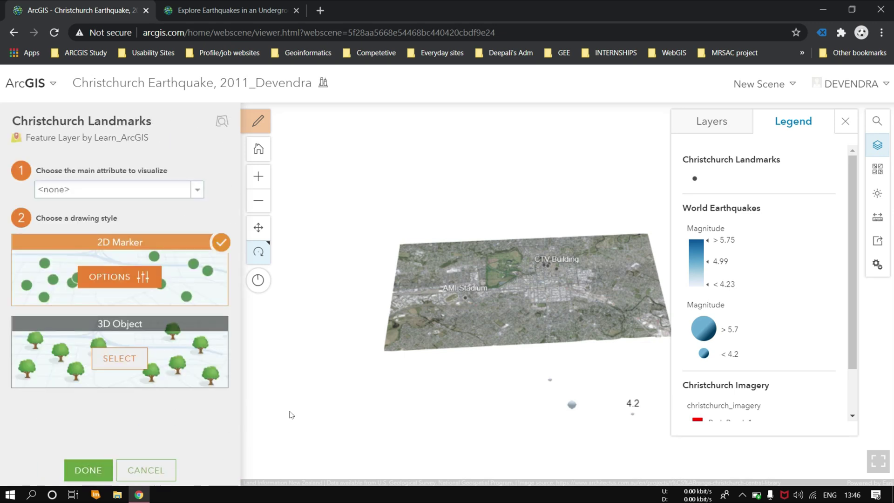
{"action": "left_click", "coordinate": [88, 471]}
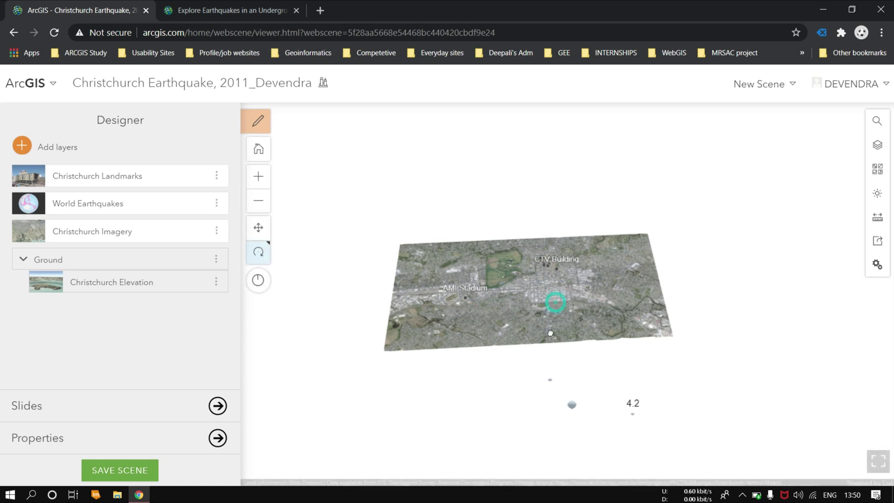
Step: Set the Christchurch Imagery layer's transparency to 40%
{"action": "left_click_drag", "start_coordinate": [551, 333], "coordinate": [548, 415]}
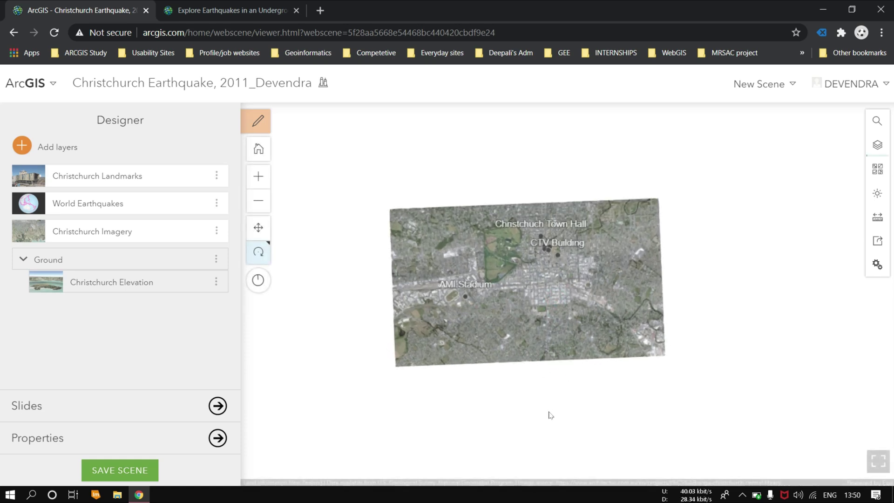
{"action": "scroll", "coordinate": [499, 348], "scroll_direction": "up", "scroll_amount": 5}
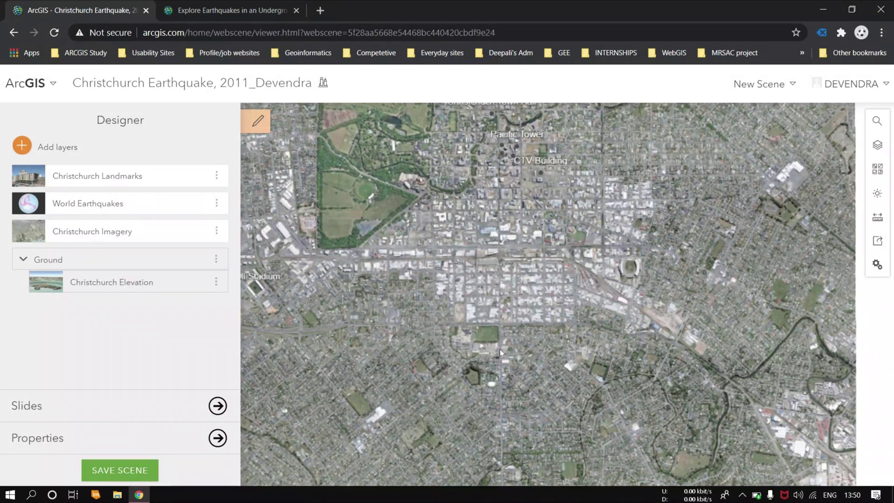
{"action": "mouse_move", "coordinate": [376, 290]}
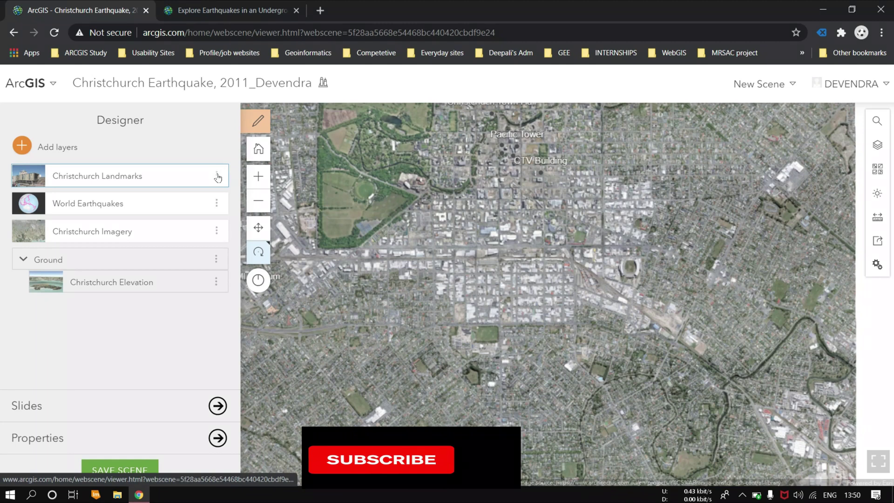
{"action": "left_click", "coordinate": [219, 233]}
{"action": "left_click", "coordinate": [236, 249]}
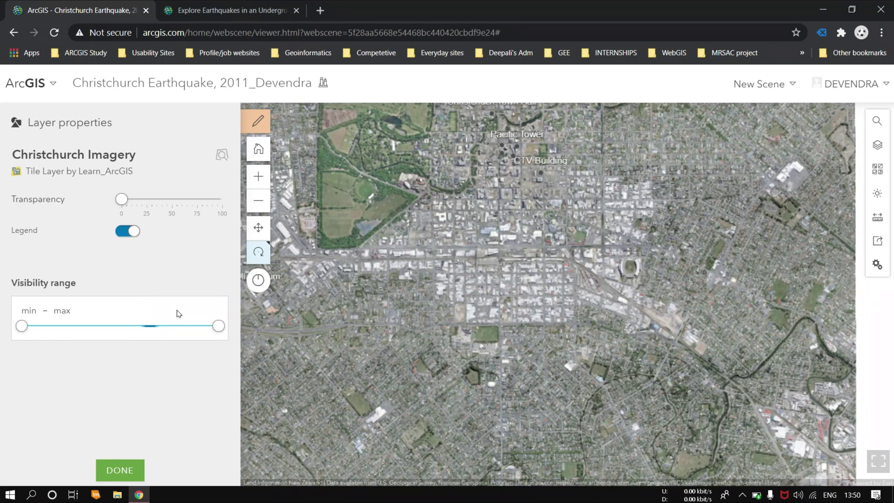
{"action": "mouse_move", "coordinate": [121, 199]}
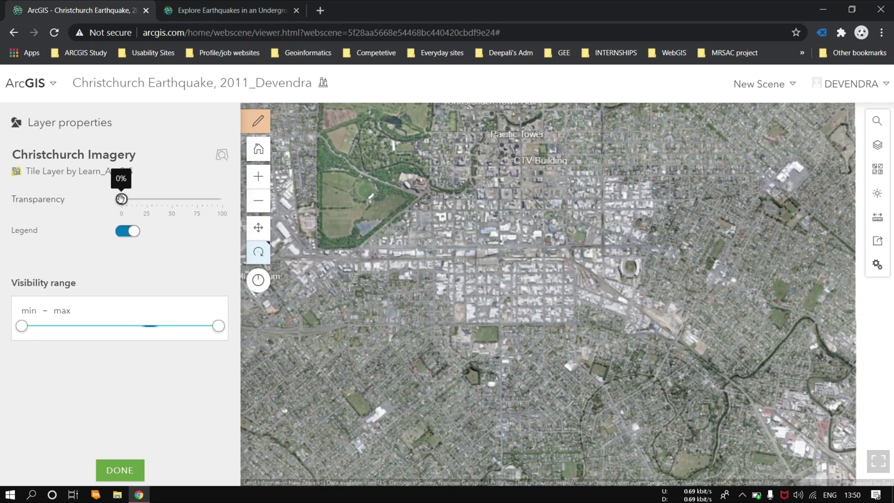
{"action": "left_click_drag", "start_coordinate": [121, 199], "coordinate": [161, 200]}
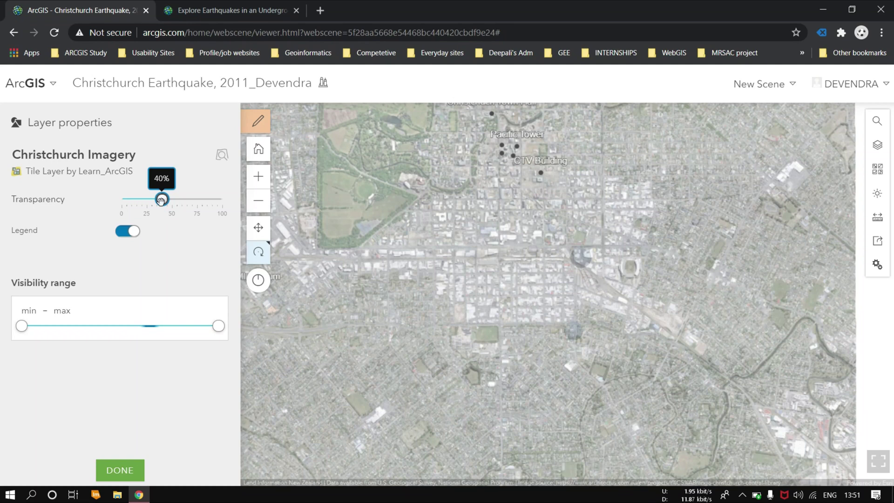
{"action": "left_click", "coordinate": [123, 471]}
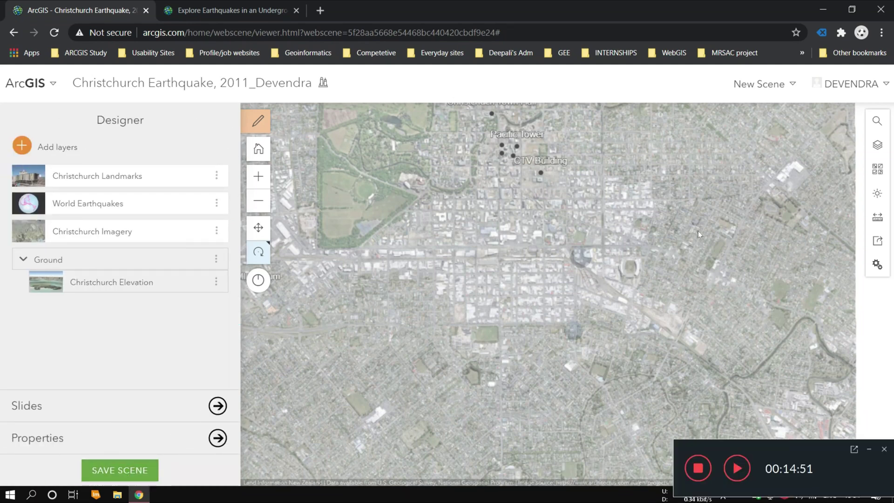
Step: Examine the pop-up details of the earthquakes visible through the semi-transparent imagery and zoom to the southern one
{"action": "left_click", "coordinate": [572, 330]}
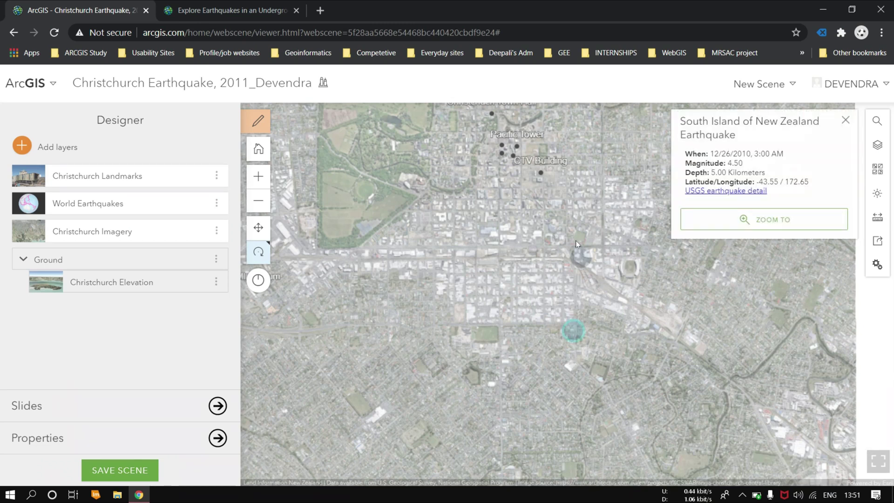
{"action": "left_click", "coordinate": [580, 255]}
{"action": "left_click", "coordinate": [568, 331]}
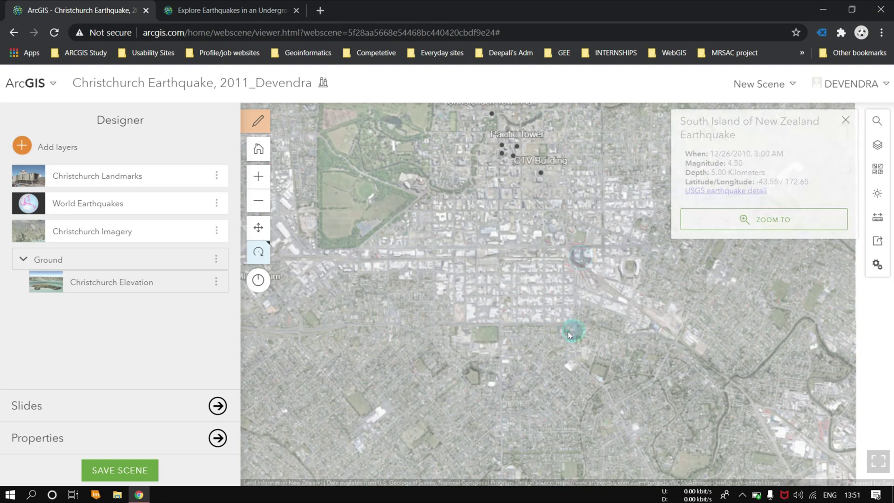
{"action": "left_click", "coordinate": [845, 120]}
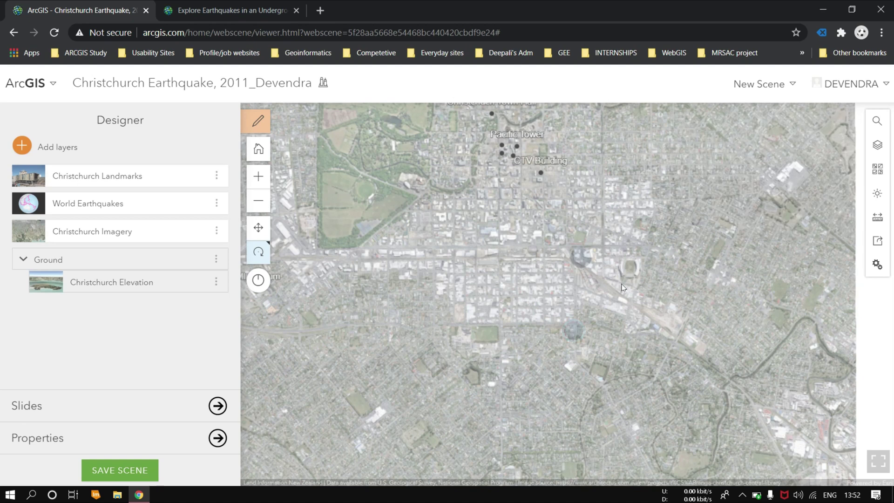
{"action": "left_click", "coordinate": [577, 328]}
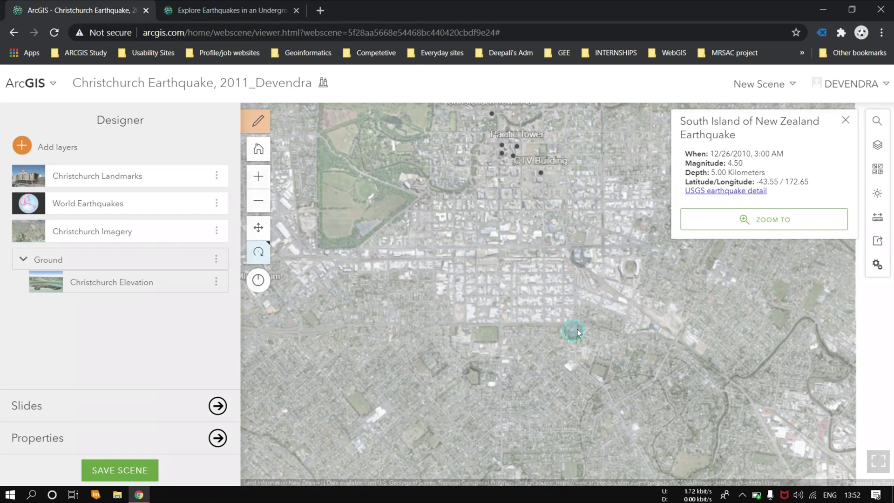
{"action": "left_click", "coordinate": [773, 220]}
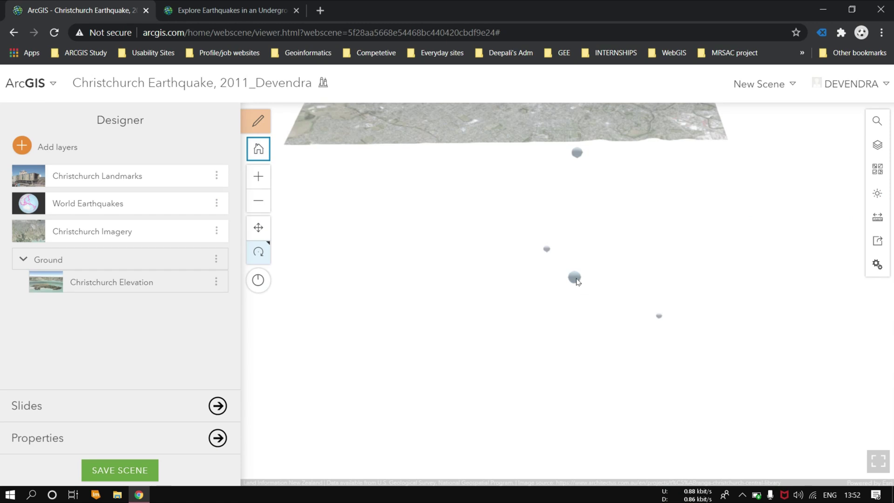
{"action": "left_click", "coordinate": [576, 279]}
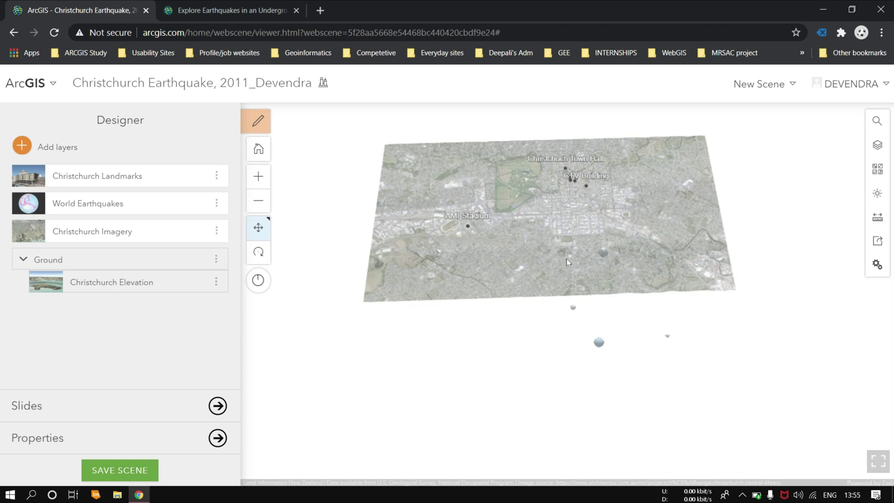
Step: Measure the distance in kilometers from the largest visible earthquake sphere below the terrain to the landmark just west of the CTV Building
{"action": "left_click", "coordinate": [878, 216]}
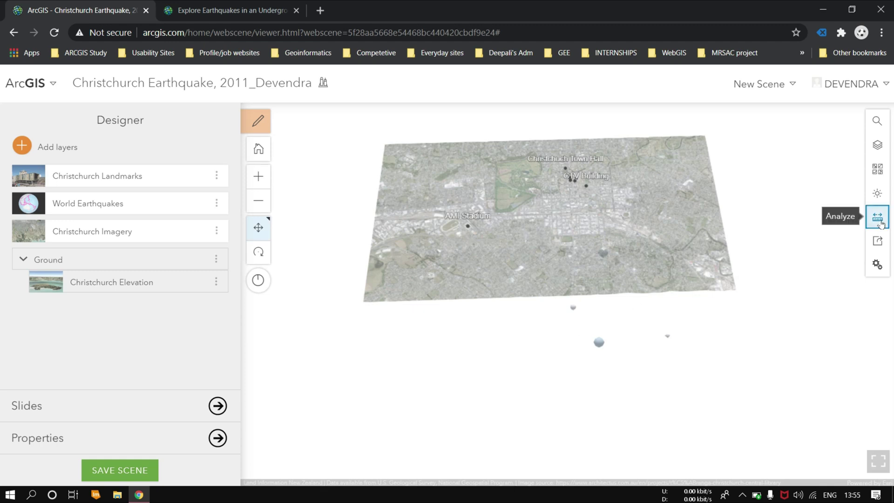
{"action": "left_click", "coordinate": [599, 342]}
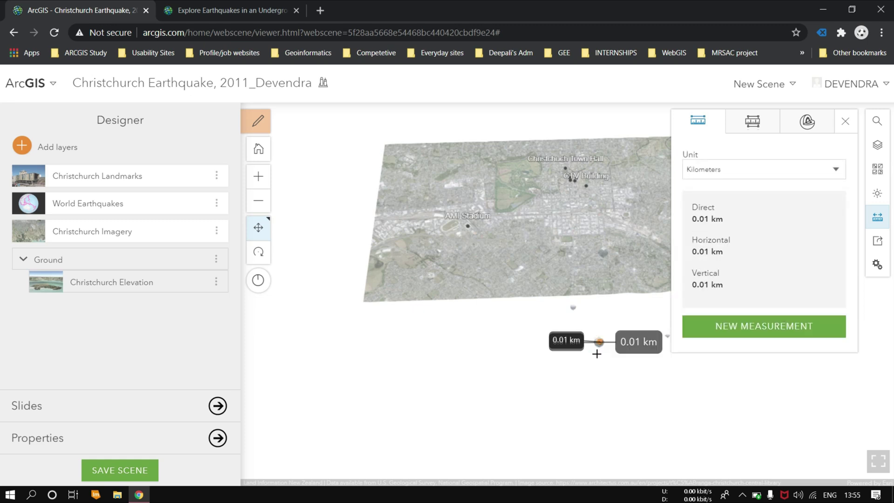
{"action": "left_click", "coordinate": [587, 194]}
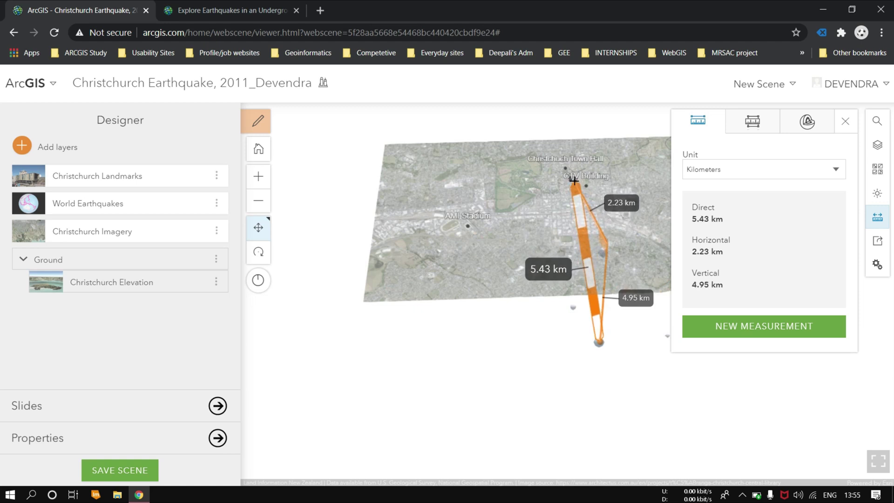
{"action": "left_click", "coordinate": [574, 179]}
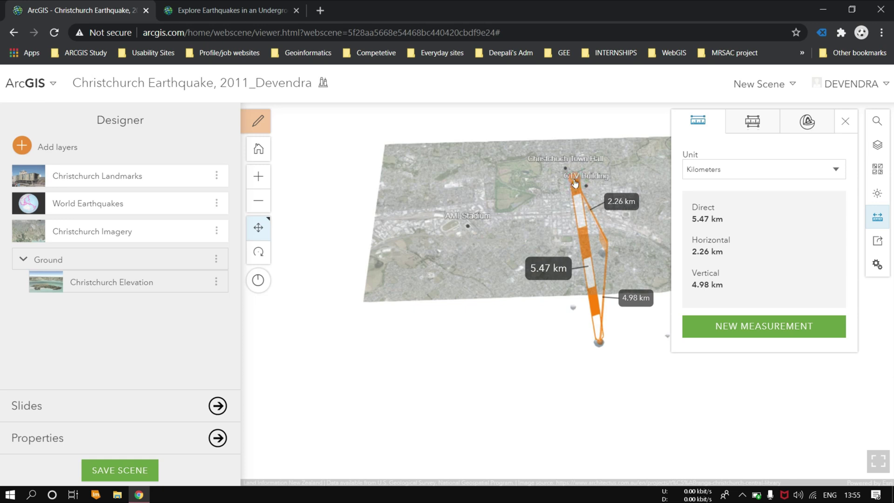